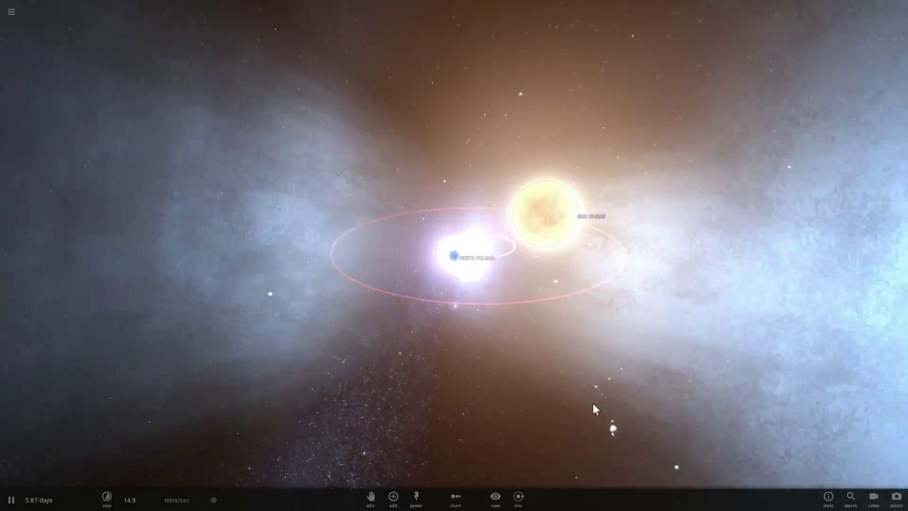
- Look over the white pulsar and its orbiting companion star from several angles and distances
left_click_drag(579, 333, 559, 374)
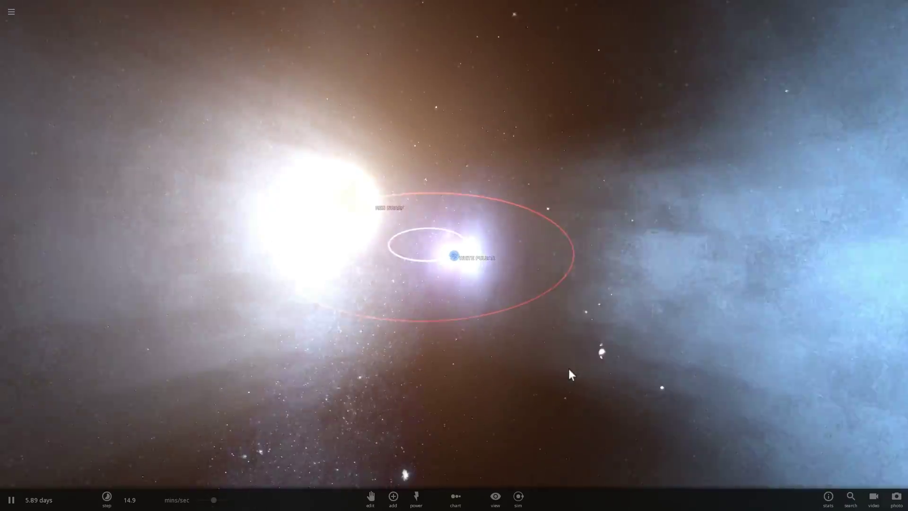
scroll(559, 374, "down", 3)
left_click_drag(559, 333, 537, 345)
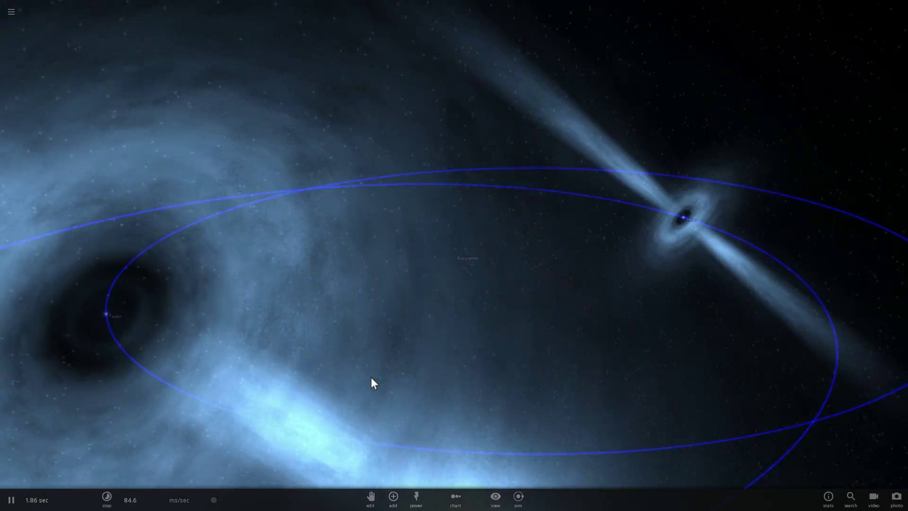
- Focus on the neutron star Taylor in the binary pulsar system and inspect the star and its jets
scroll(405, 351, "down", 3)
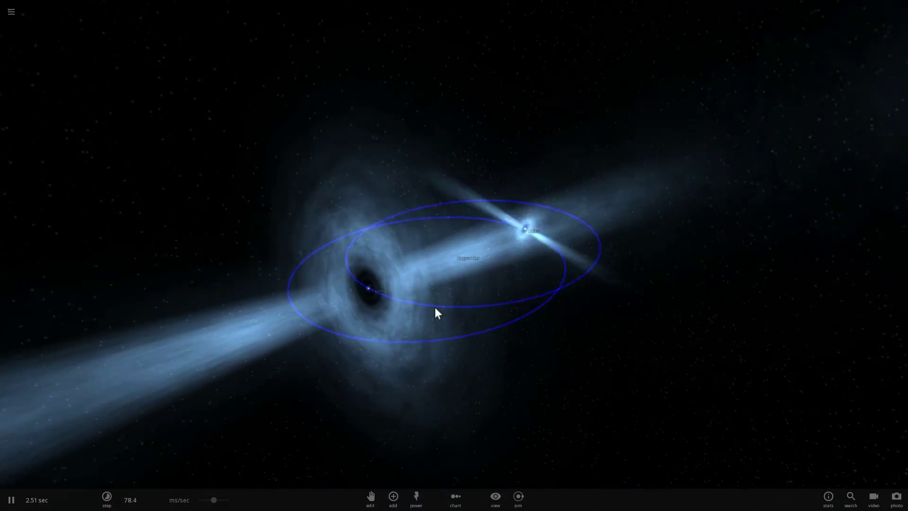
double_click(367, 287)
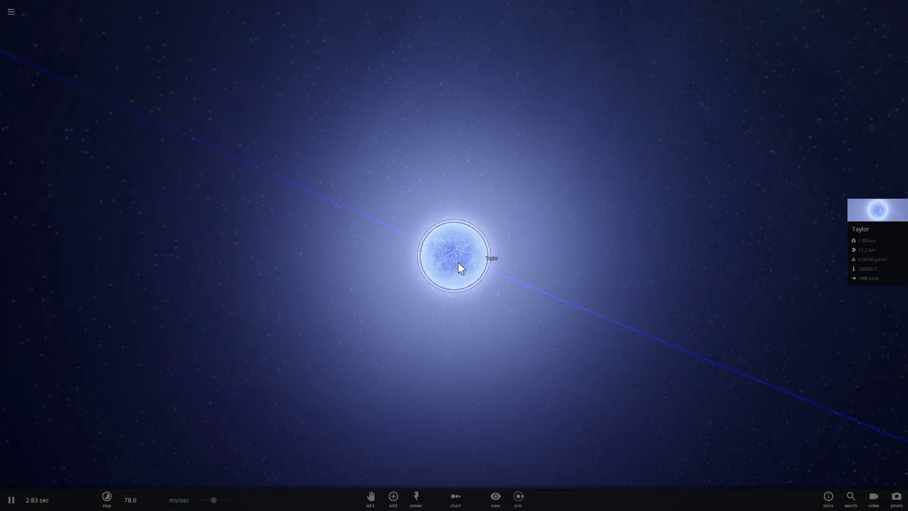
scroll(485, 253, "down", 2)
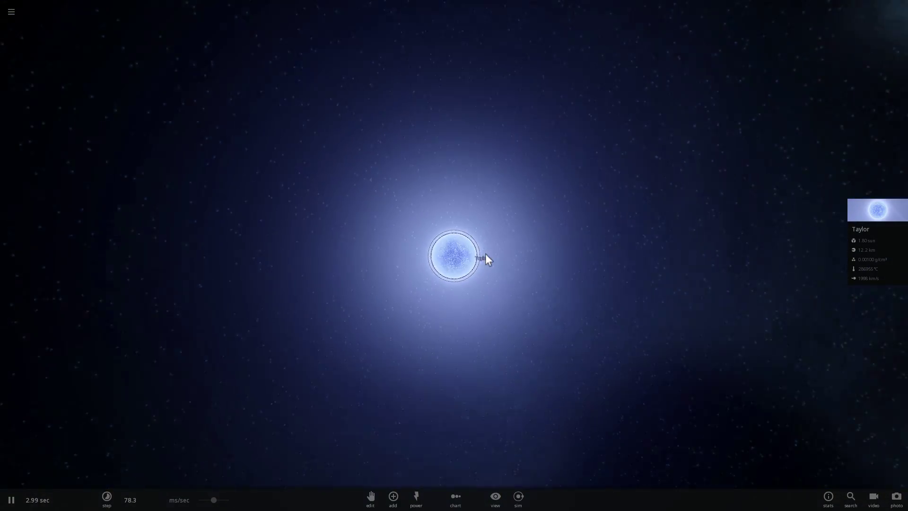
scroll(486, 255, "down", 5)
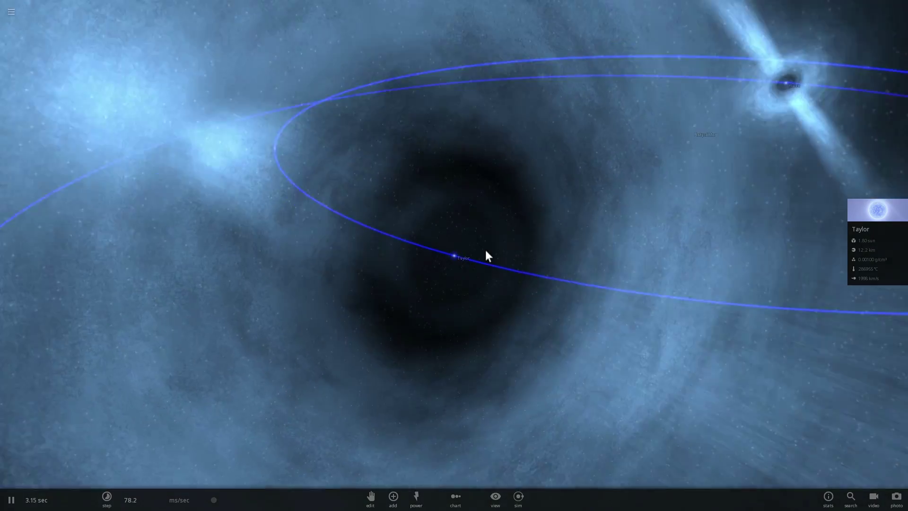
scroll(487, 255, "down", 5)
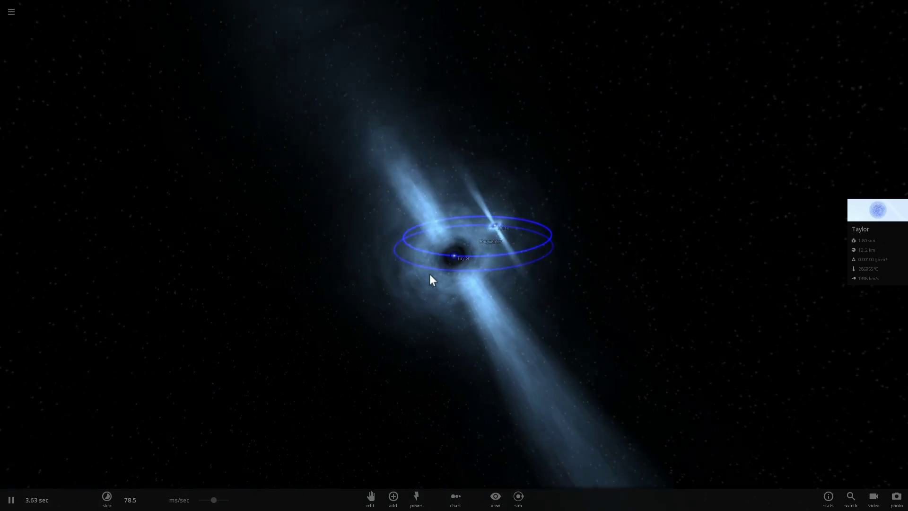
left_click_drag(429, 273, 381, 279)
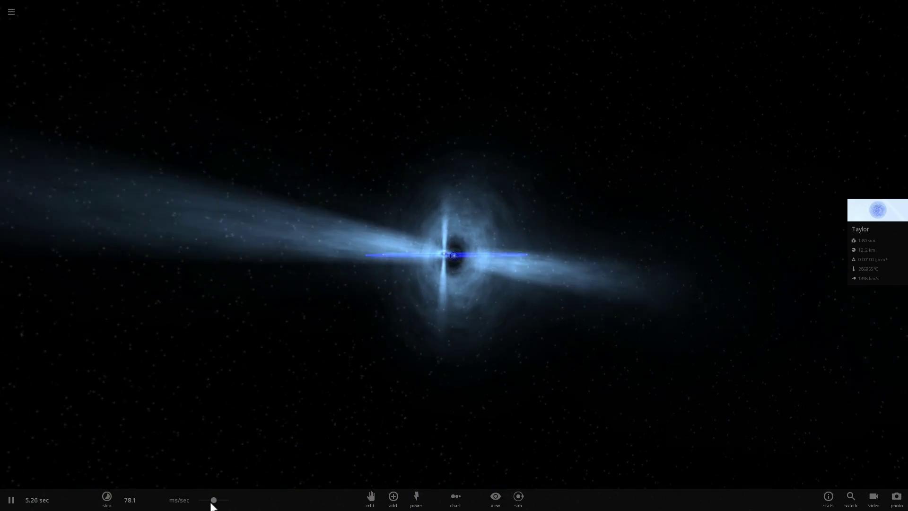
- Raise the simulation speed of the binary pulsar to about 175 ms/sec
left_click_drag(213, 500, 225, 500)
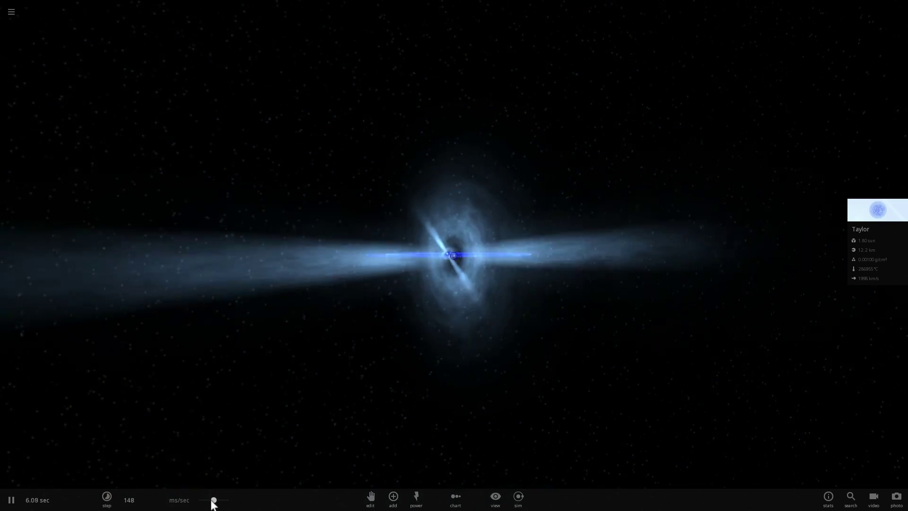
mouse_move(212, 500)
left_mouse_down()
mouse_move(228, 500)
mouse_move(195, 499)
left_mouse_up()
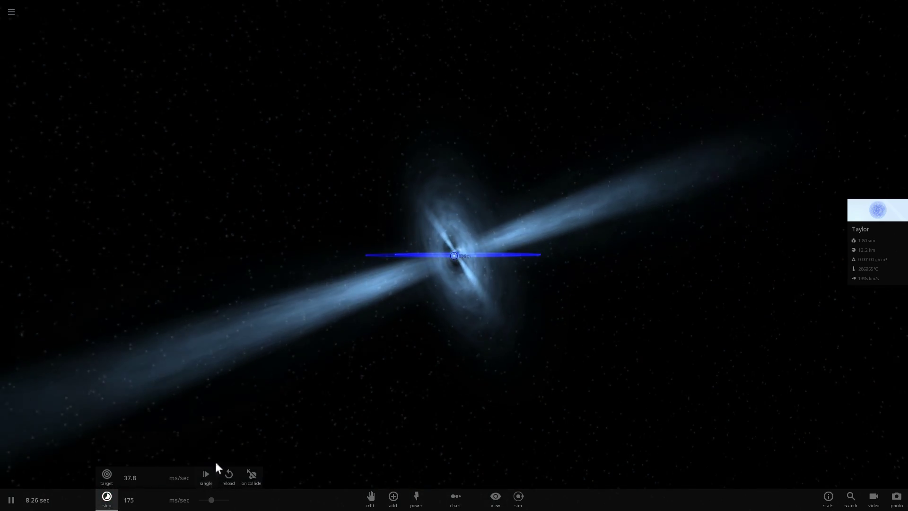
left_click_drag(277, 268, 237, 331)
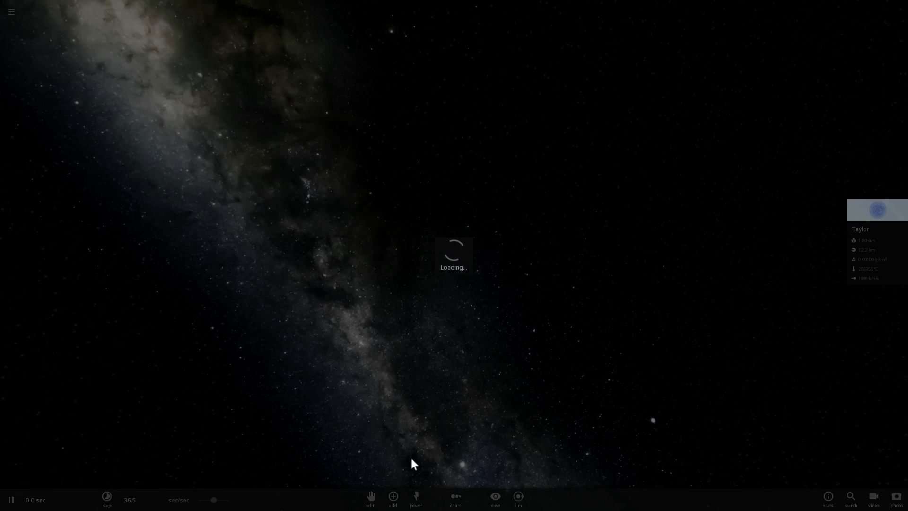
- Look through the star catalogue down to the pulsars, and return to the binary pulsar simulation
left_click(393, 496)
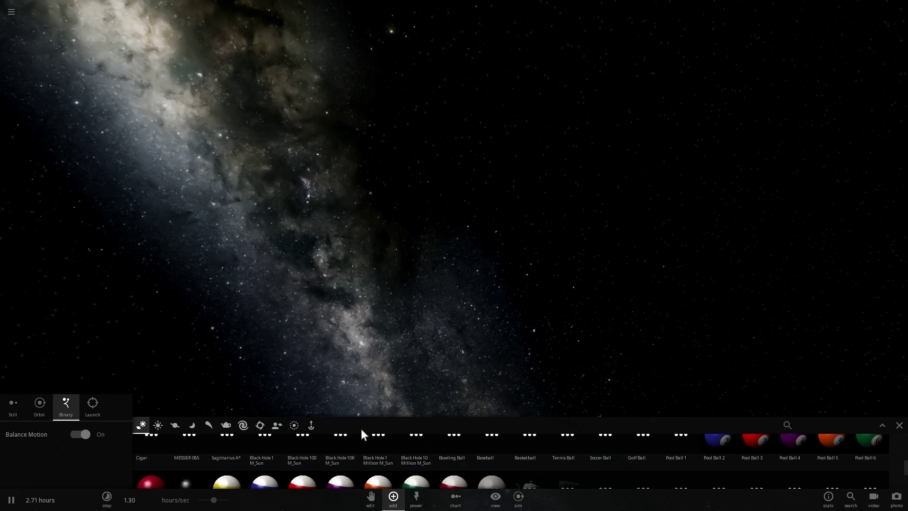
left_click(158, 425)
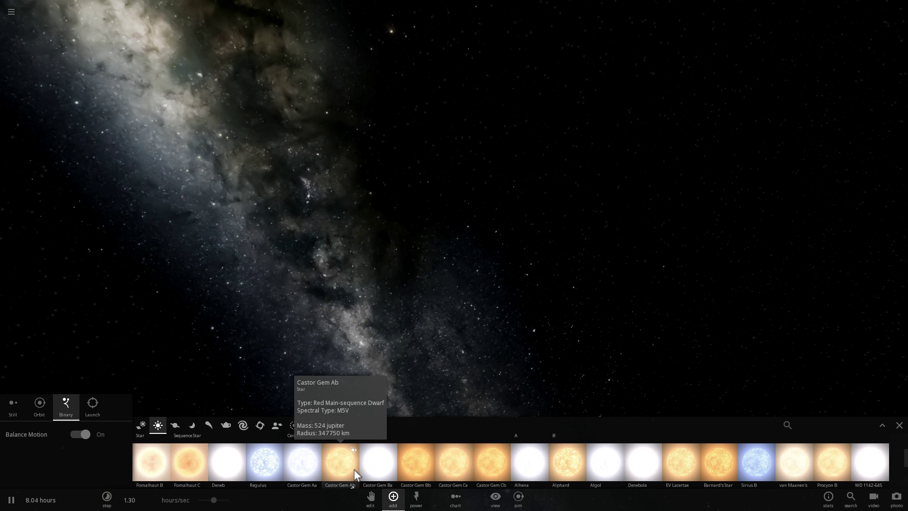
scroll(584, 459, "down", 5)
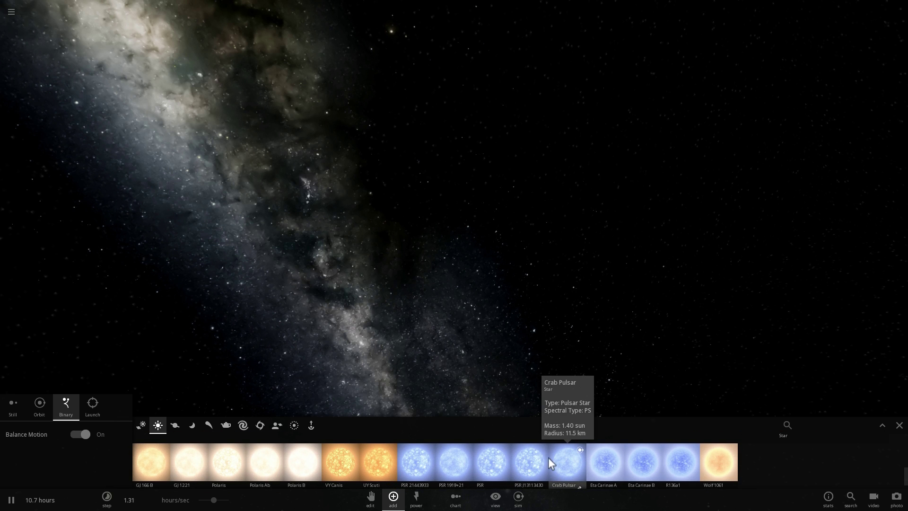
left_click(12, 12)
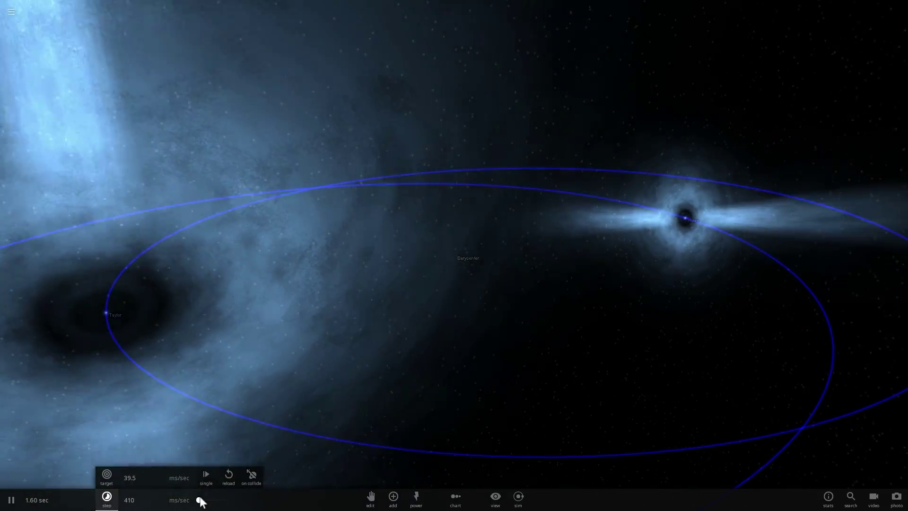
- Focus on Taylor and try to place Sirius B beside it in binary mode from the star catalogue
double_click(103, 308)
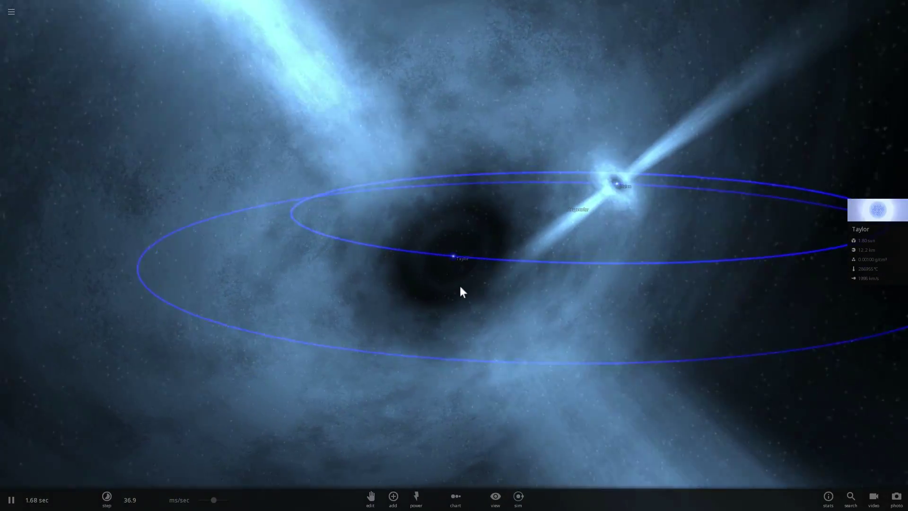
left_click(393, 496)
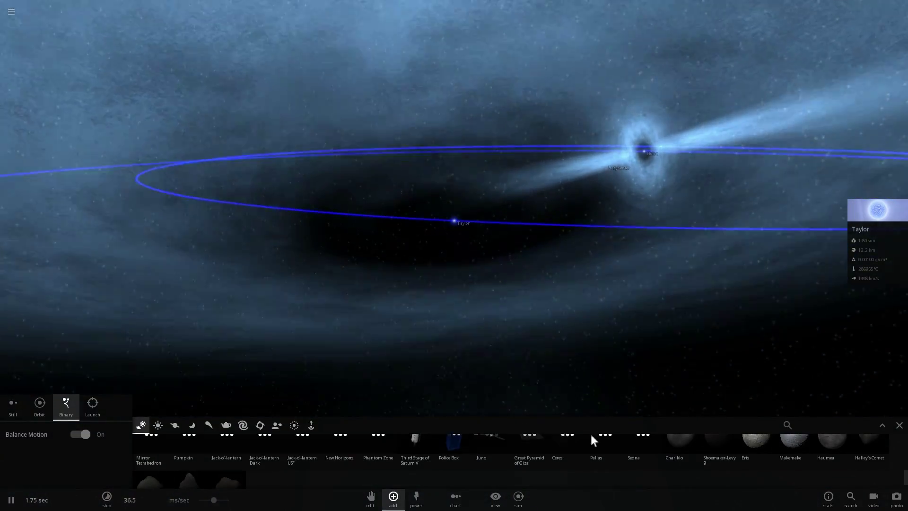
left_click(161, 427)
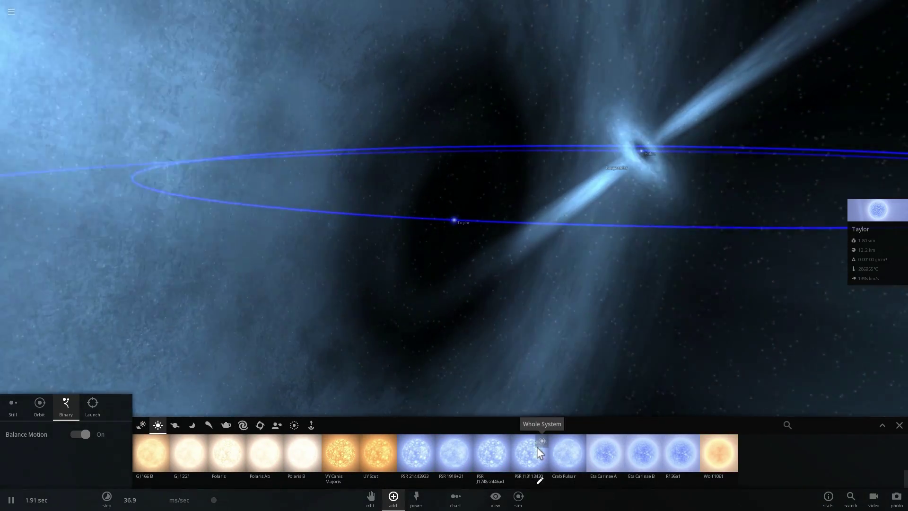
scroll(537, 447, "up", 5)
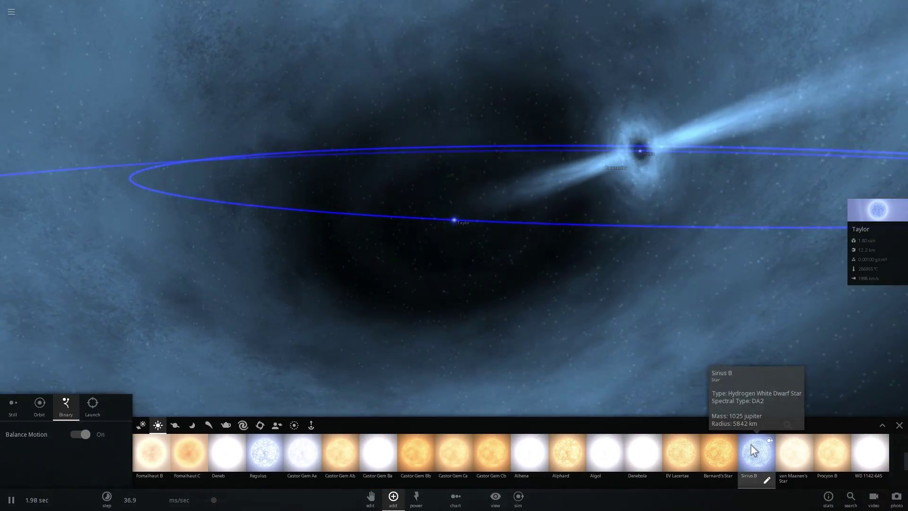
left_click_drag(753, 450, 738, 119)
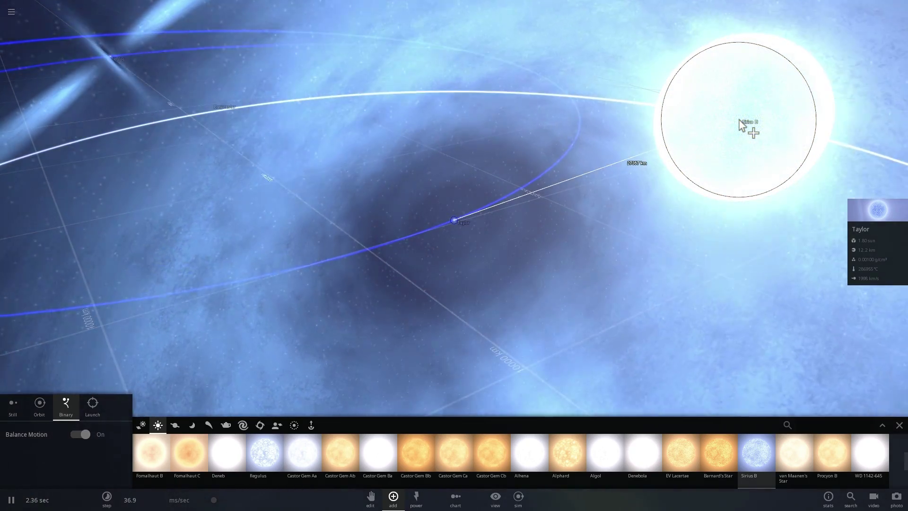
key("Escape")
- Open an empty simulation and place the white dwarf Sirius B in it
left_click_drag(723, 137, 678, 161)
scroll(678, 161, "down", 3)
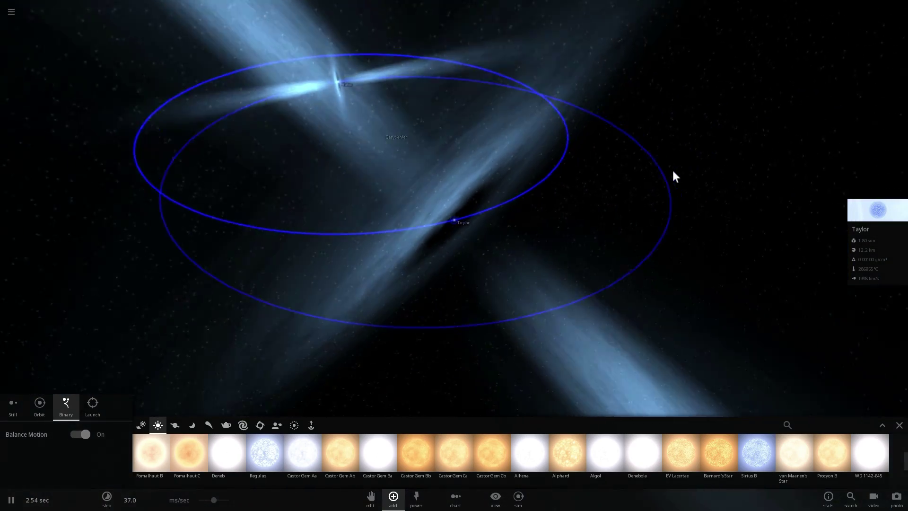
left_click_drag(648, 216, 633, 209)
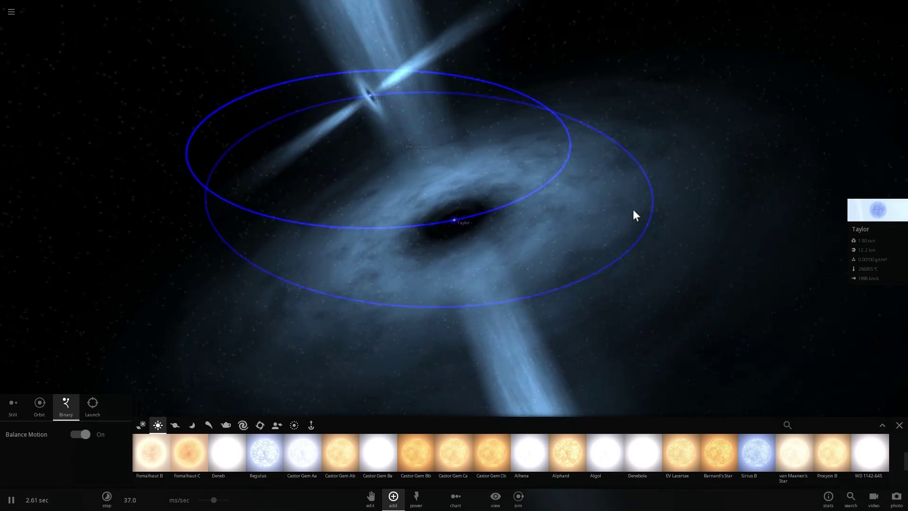
left_click(8, 11)
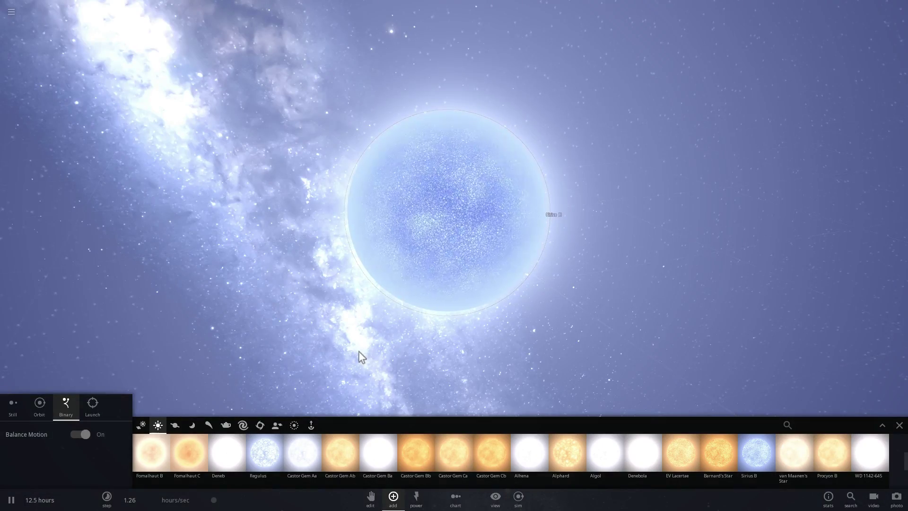
- Try to place the Sun beside Sirius B in binary mode
left_click(176, 424)
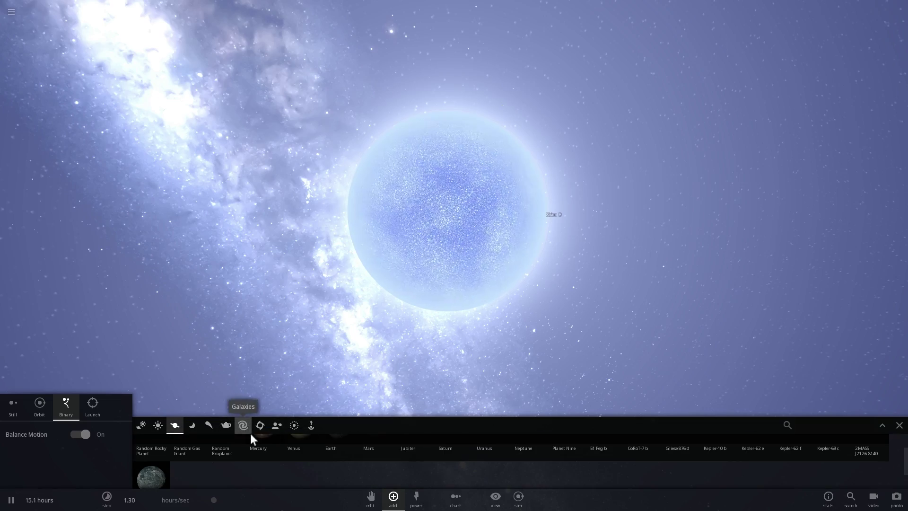
left_click(339, 453)
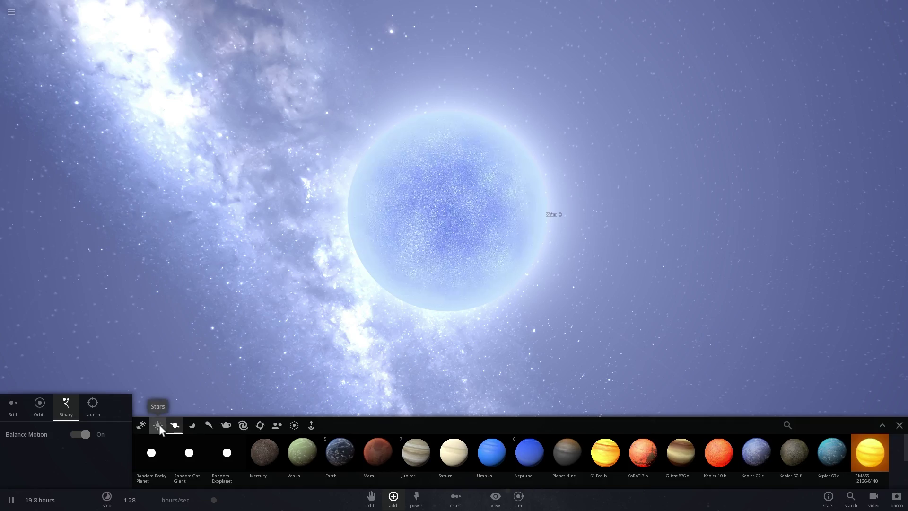
left_click(159, 425)
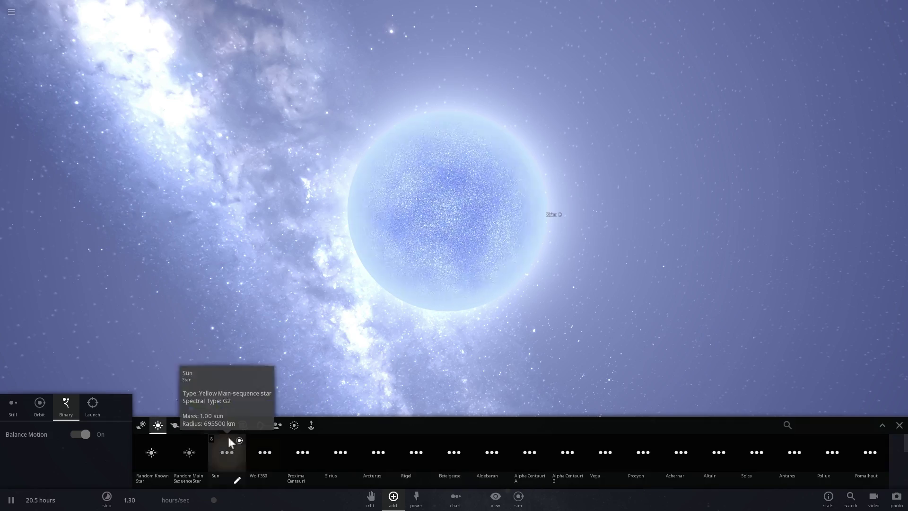
left_click(229, 444)
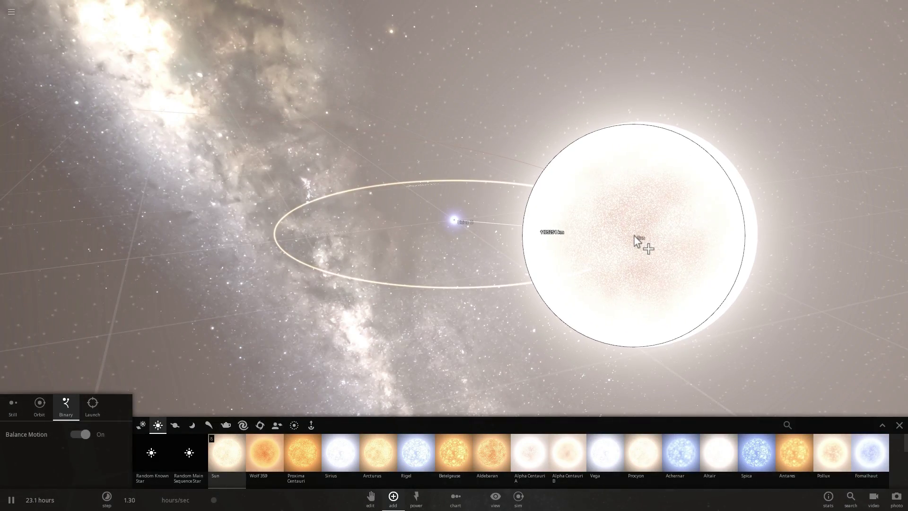
key("Escape")
- Select and focus on Sirius B and inspect its surface up close
double_click(454, 220)
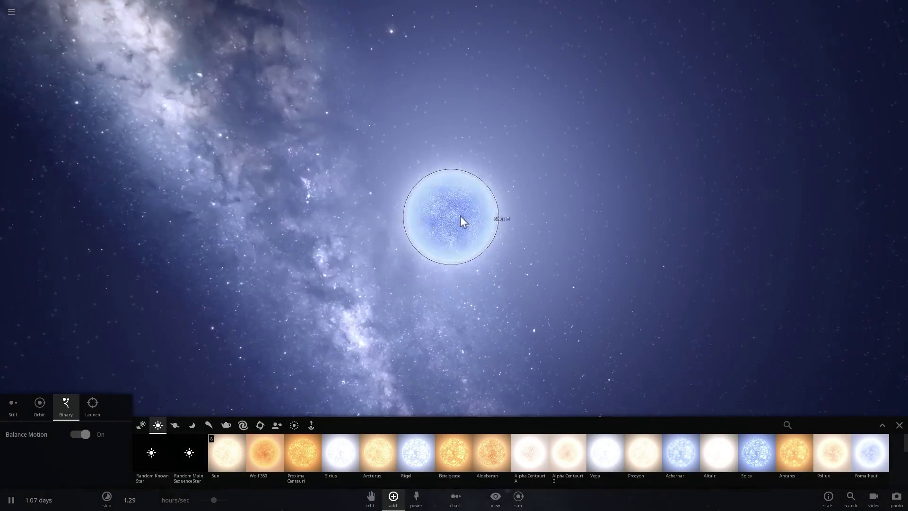
left_click(444, 227)
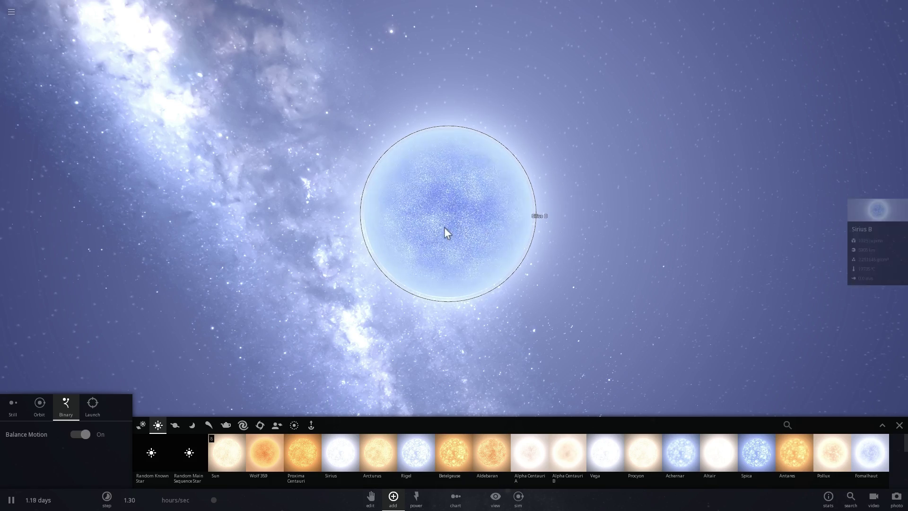
left_click_drag(469, 226, 494, 226)
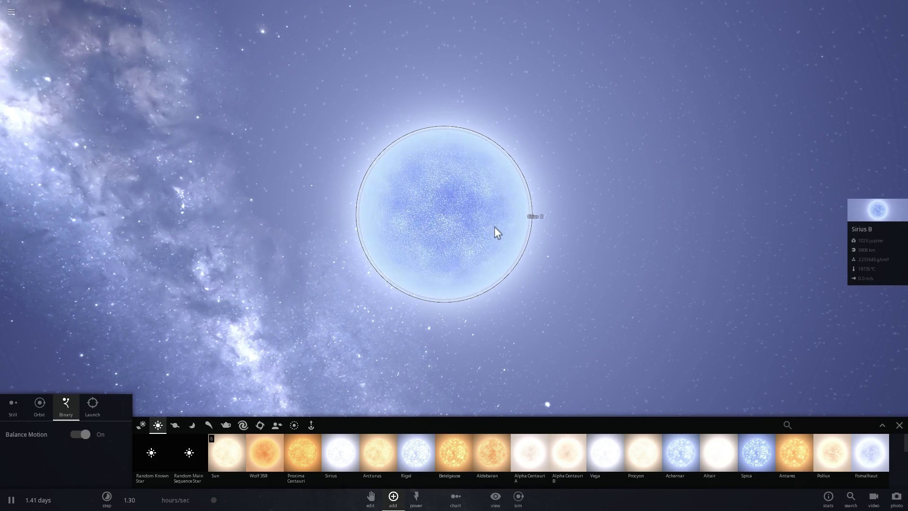
scroll(495, 230, "up", 3)
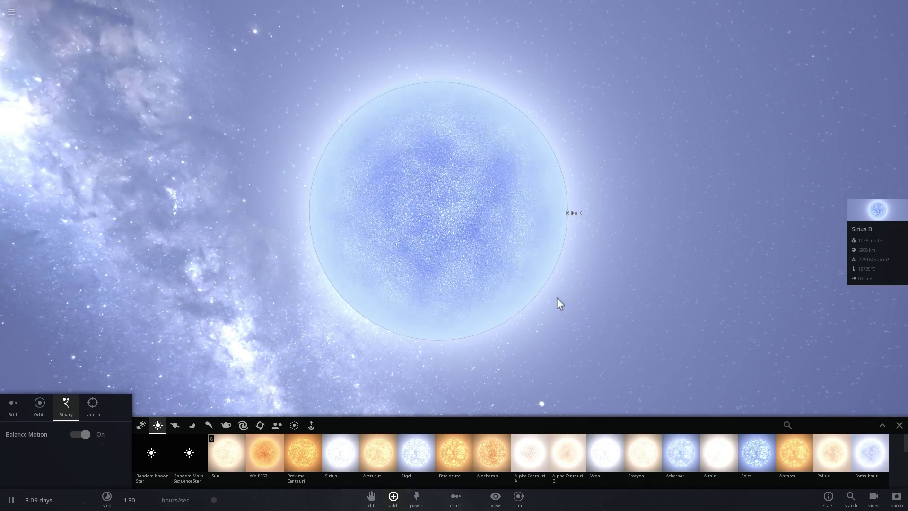
- Place Earth in binary mode about 270,000 km from Sirius B and turn on its magnetosphere display
left_click(176, 424)
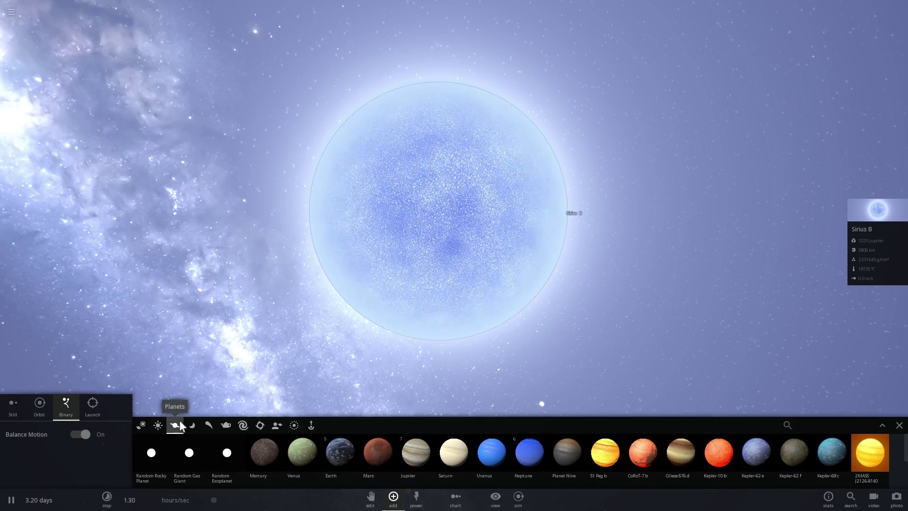
left_click(345, 454)
scroll(437, 312, "down", 6)
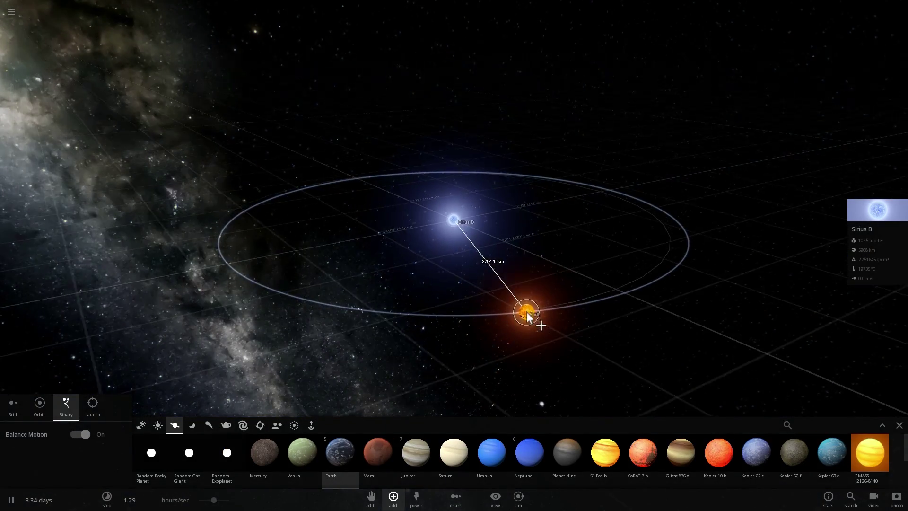
double_click(525, 309)
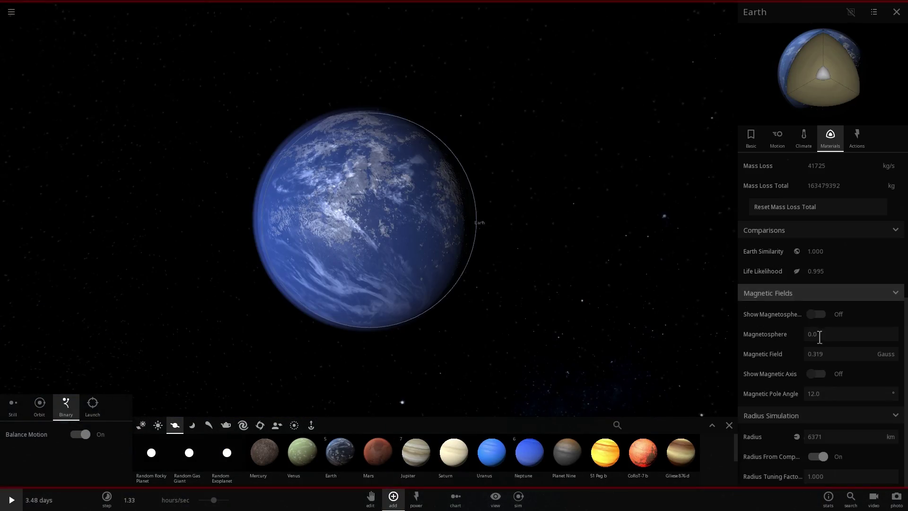
left_click(819, 315)
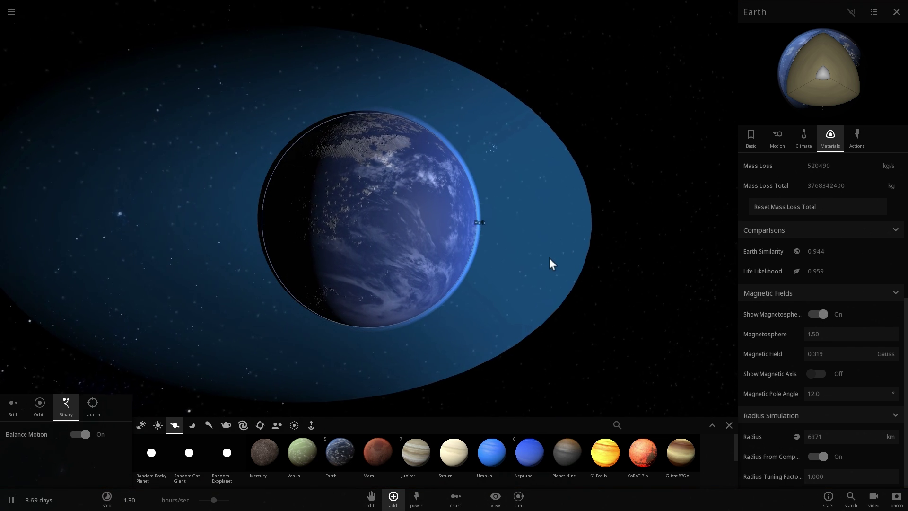
- Inspect Earth's magnetosphere and its orbit near Sirius B, pause the simulation, and focus on Sirius B
scroll(548, 257, "down", 5)
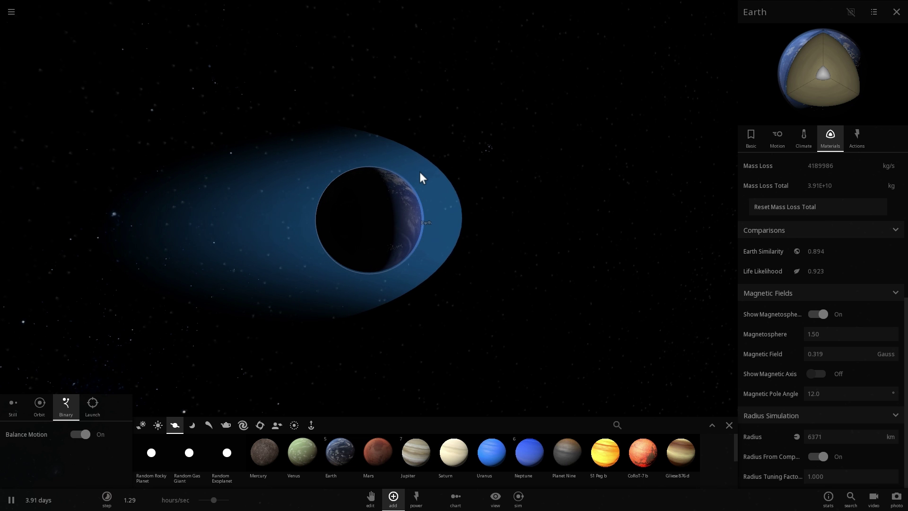
scroll(412, 201, "down", 3)
left_click_drag(412, 200, 486, 217)
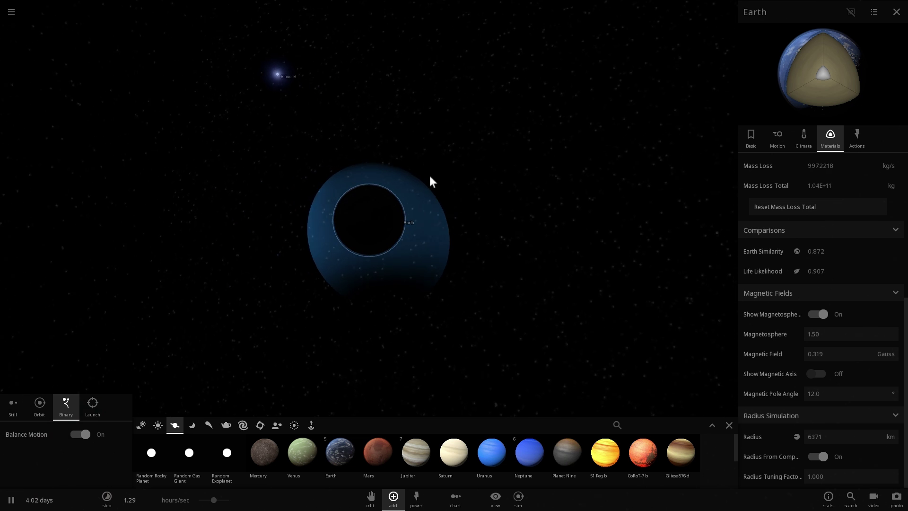
key("space")
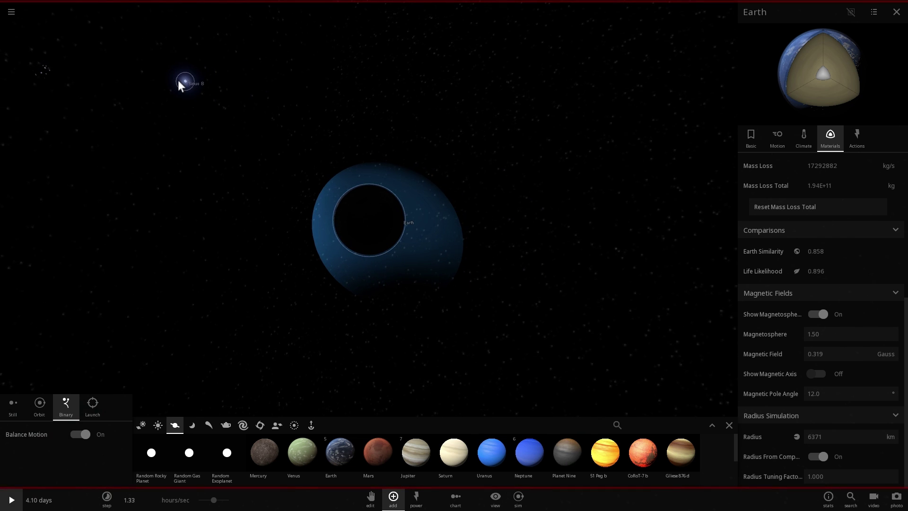
double_click(182, 80)
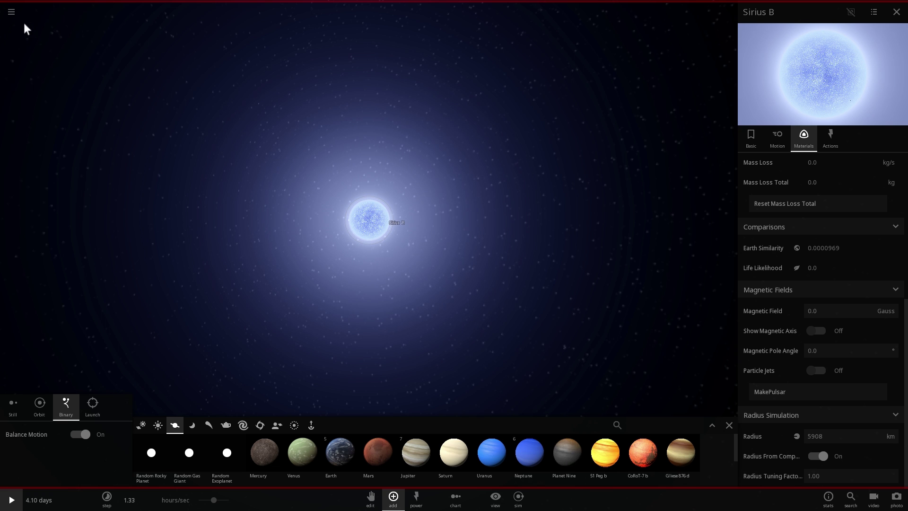
- Start a new empty simulation and place the Sun in it
left_click(12, 12)
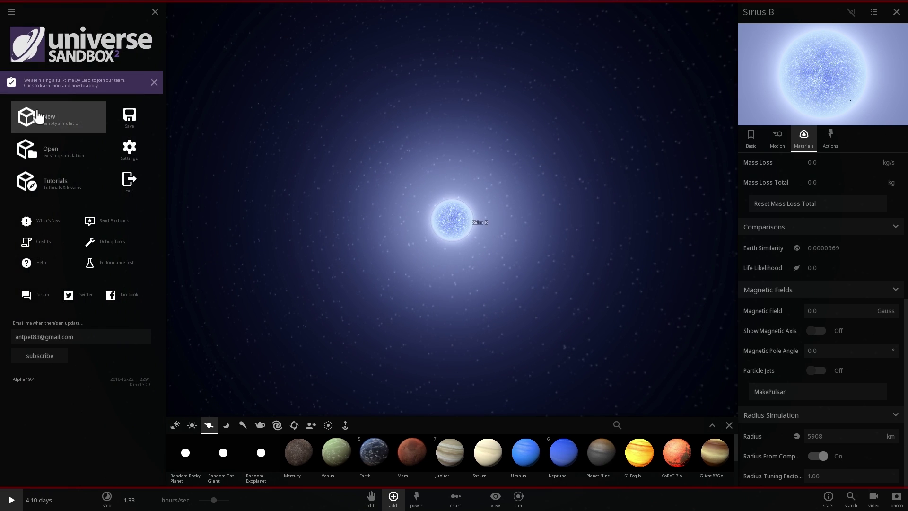
left_click(37, 116)
left_click(394, 497)
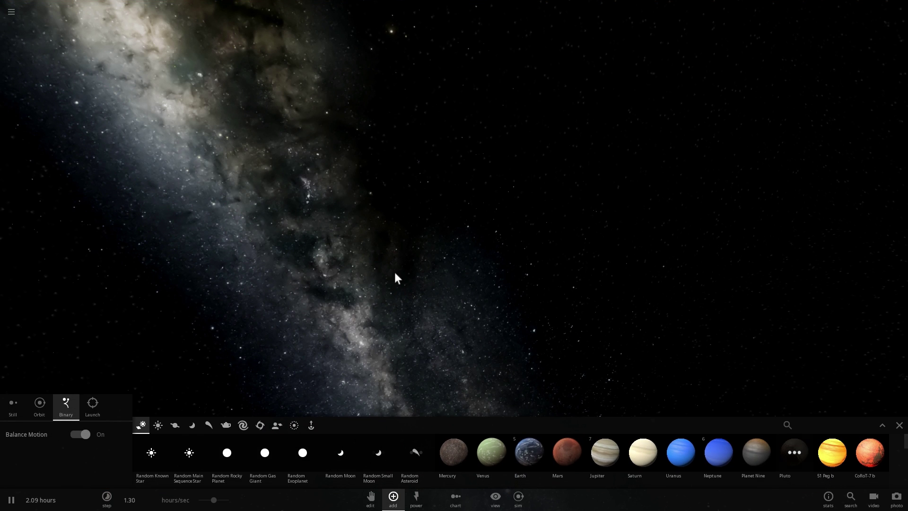
left_click_drag(395, 271, 407, 313)
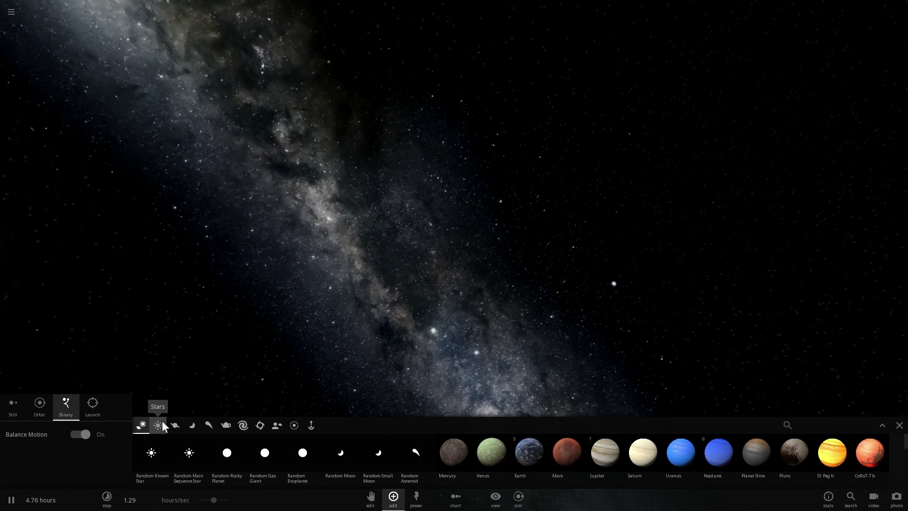
left_click(160, 422)
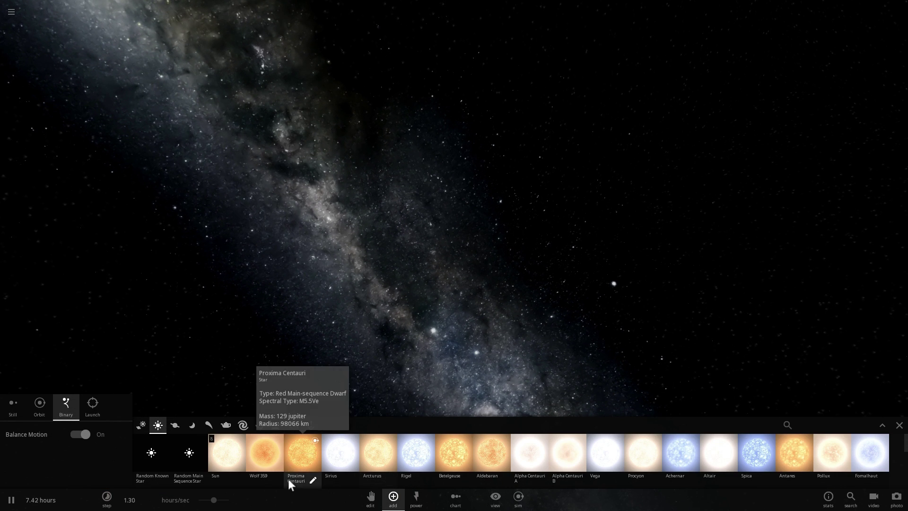
left_click(226, 454)
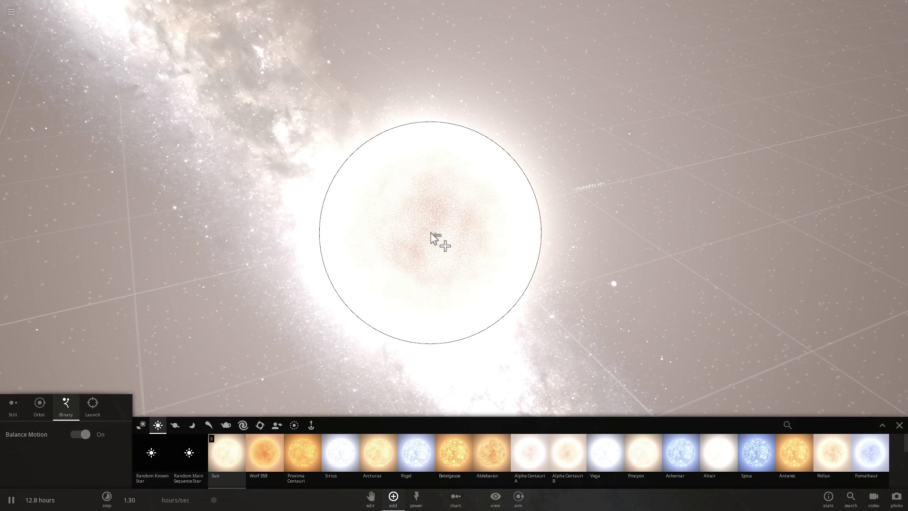
left_click(432, 231)
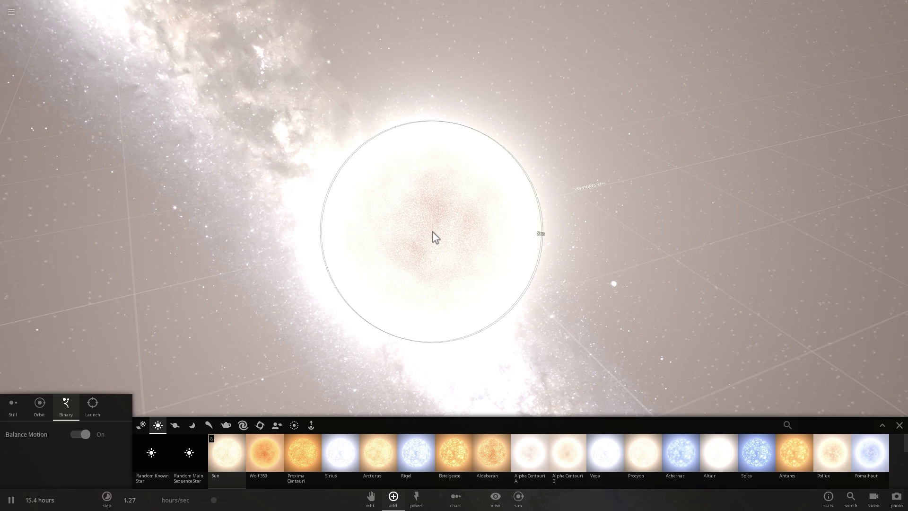
- Set the Sun's magnetic field to 500000 Gauss and show its magnetic axis
left_click(876, 213)
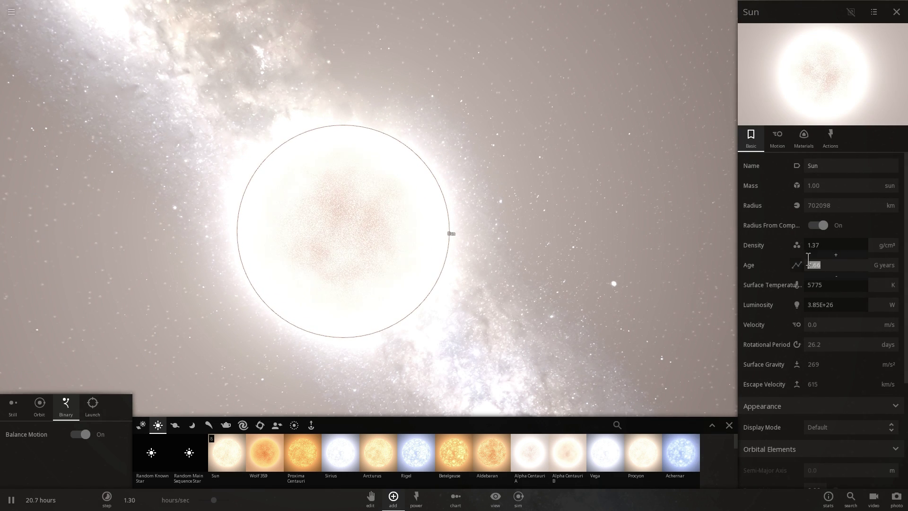
left_click(812, 147)
scroll(841, 324, "down", 3)
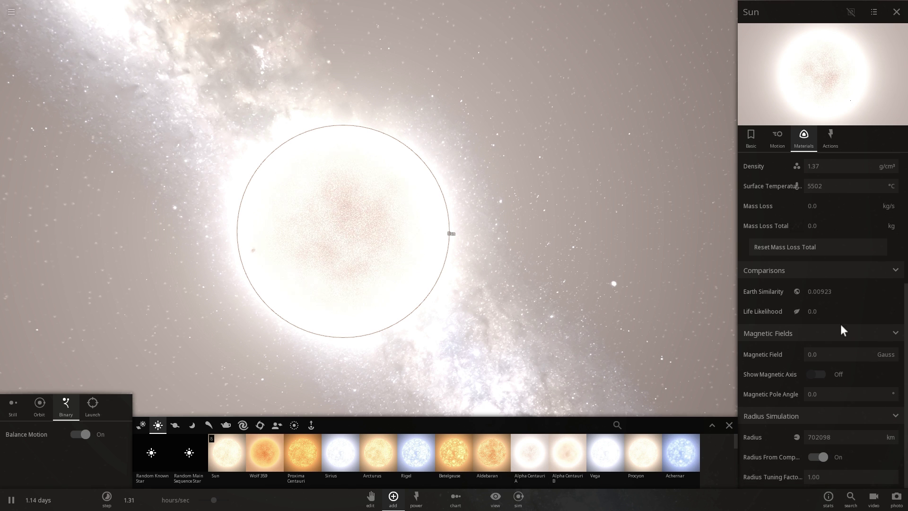
left_click(832, 351)
type("500000")
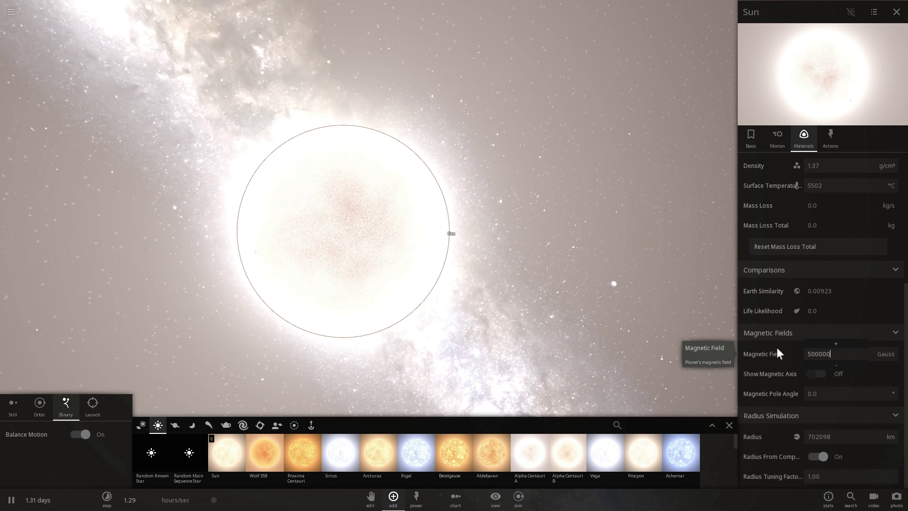
left_click(817, 374)
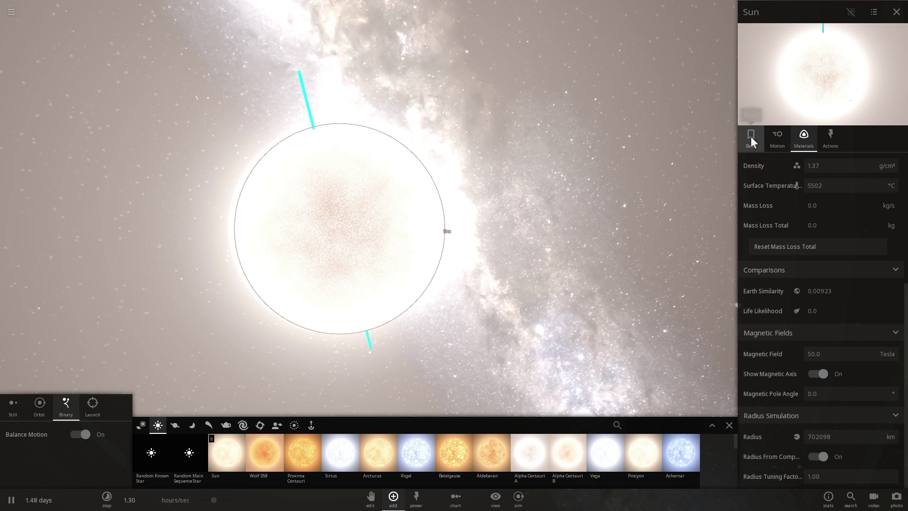
- Set the Sun's age to 12 billion years and switch the radius-from-composition option off and back on
left_click(751, 138)
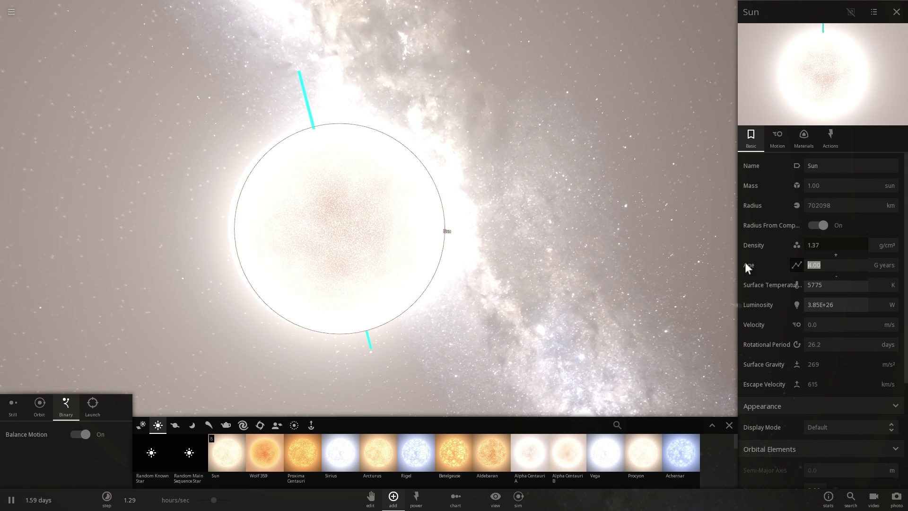
type("12")
left_click(811, 224)
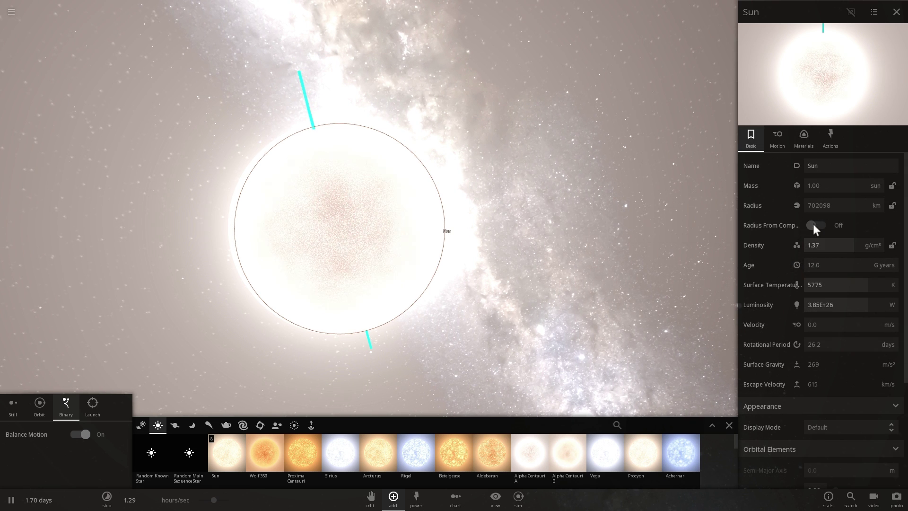
left_click(813, 225)
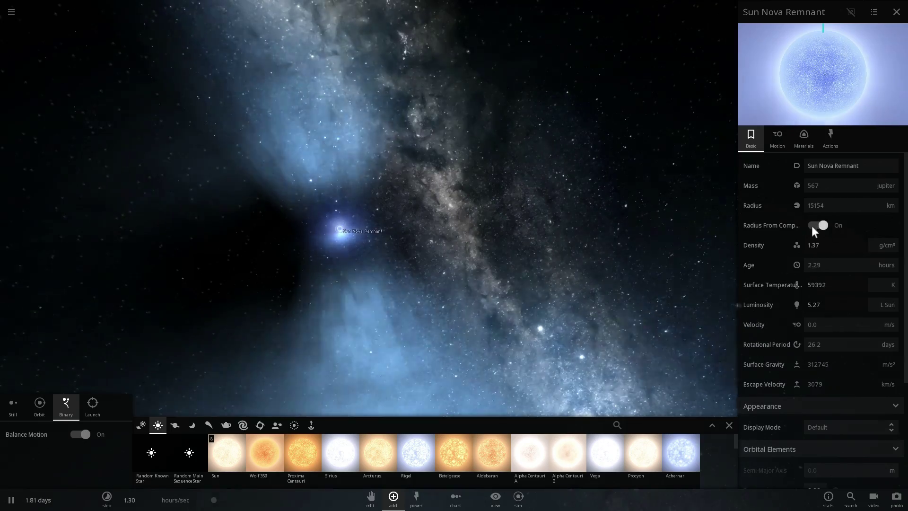
- Rename the nova remnant as White Dwarf Pulsar and view it up close
scroll(400, 232, "down", 2)
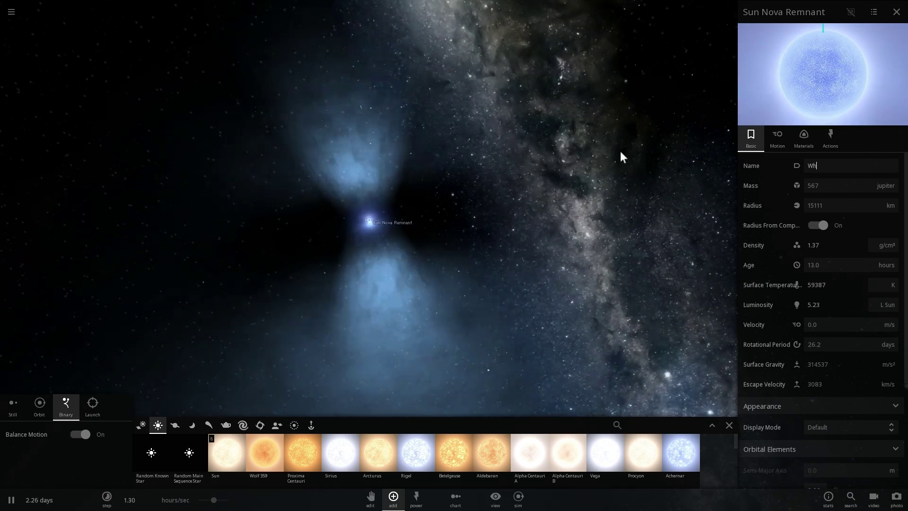
type("rf Pulsar")
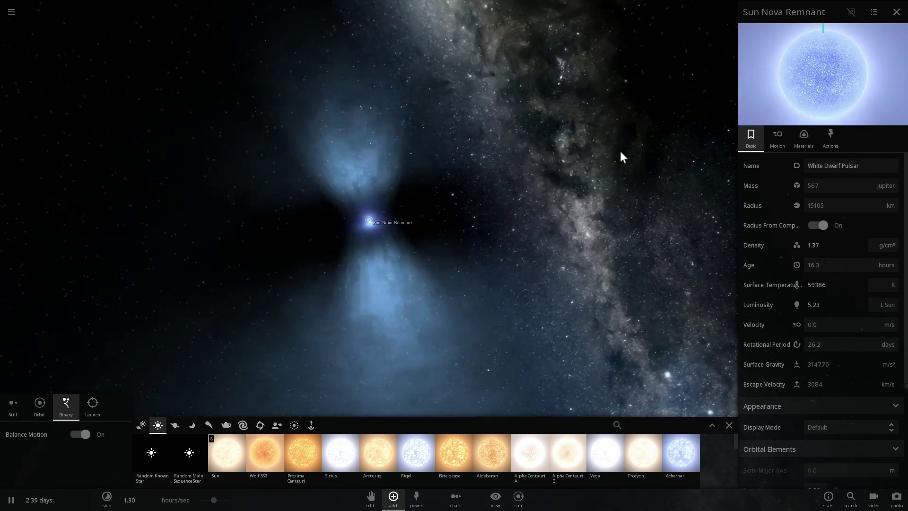
key("Return")
scroll(609, 153, "up", 3)
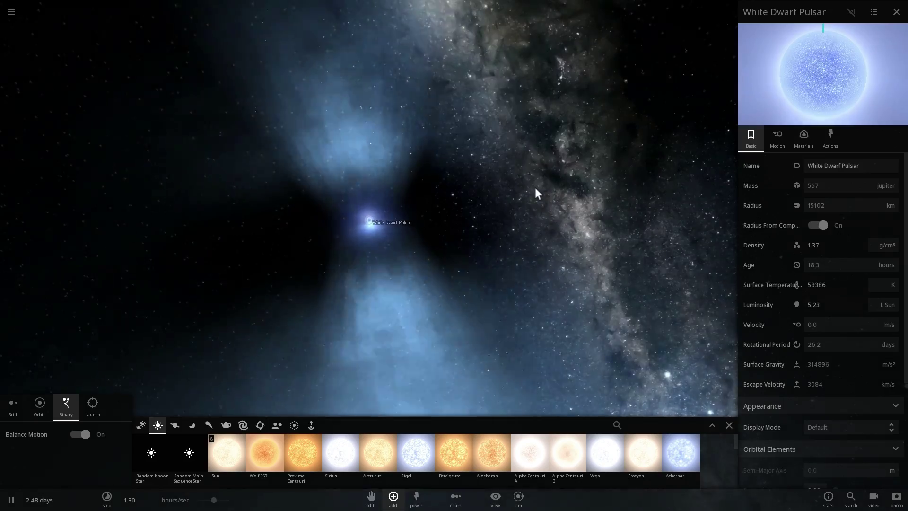
left_click_drag(482, 202, 351, 235)
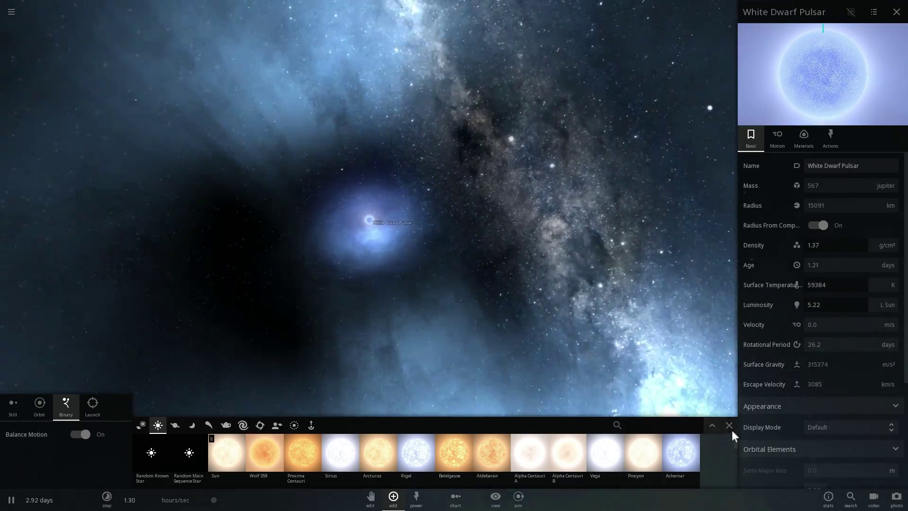
- Slow the simulation to about 1.2 minutes per second and place Barnard's Star in binary mode about 1.24 million km from the White Dwarf Pulsar
left_click_drag(214, 501, 192, 501)
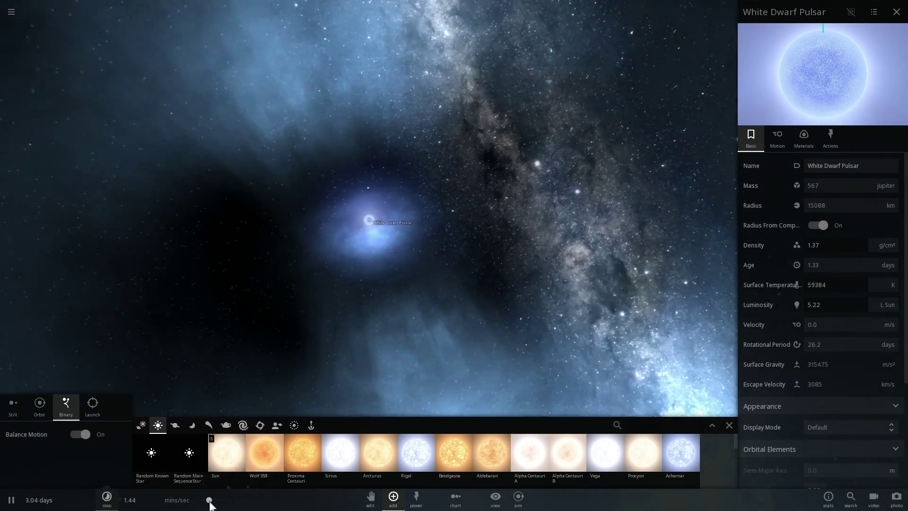
scroll(286, 458, "down", 5)
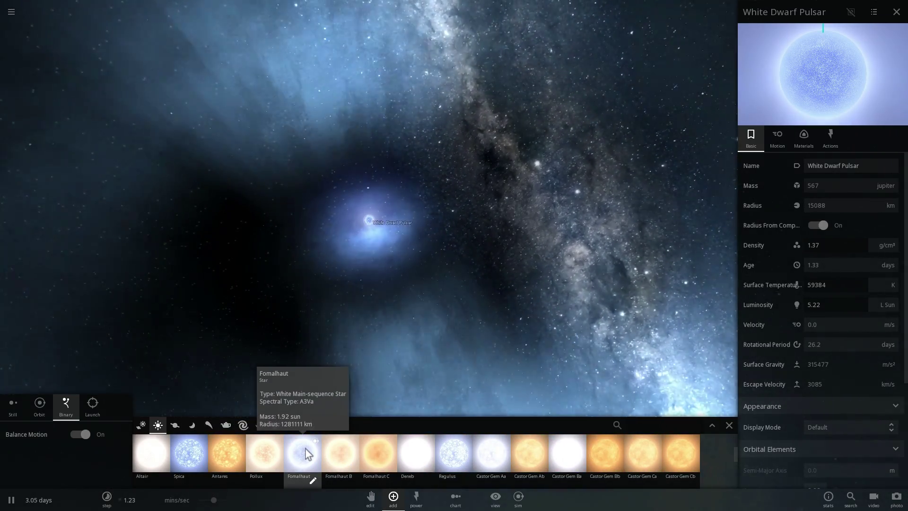
scroll(383, 447, "down", 3)
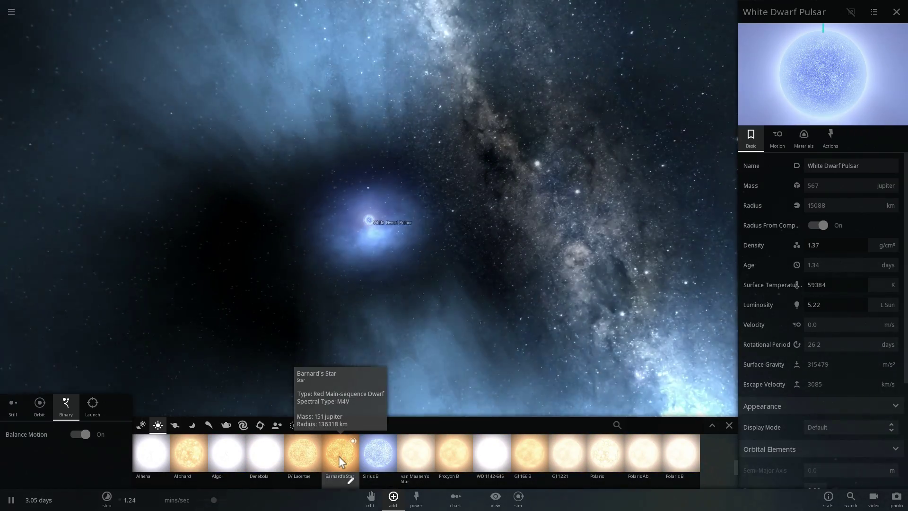
left_click(343, 435)
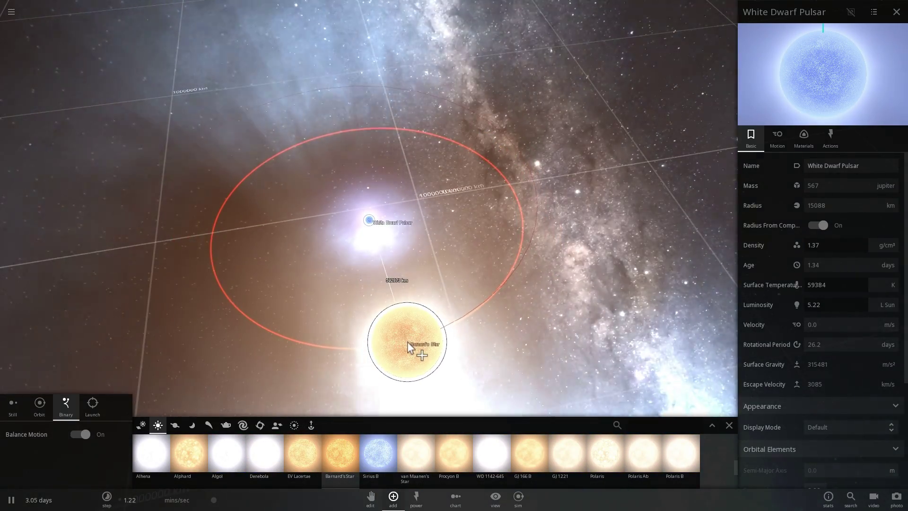
scroll(507, 322, "down", 2)
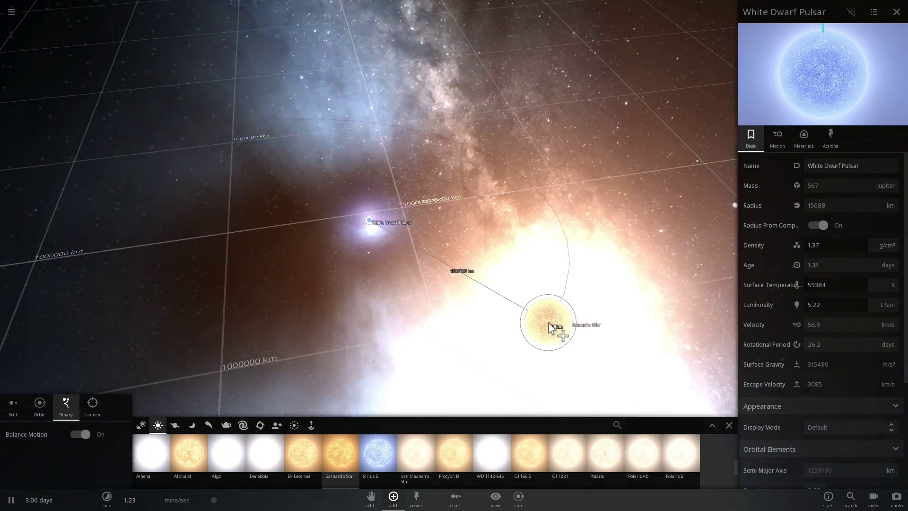
left_click(548, 322)
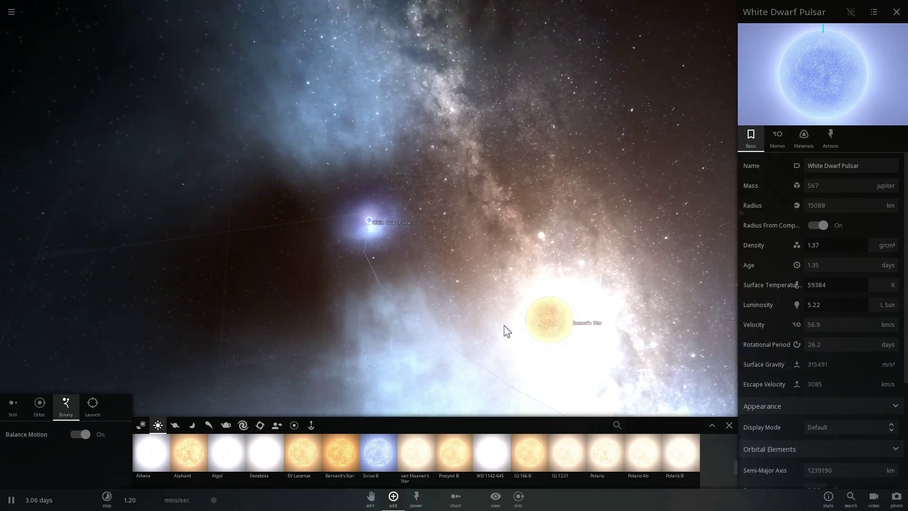
- Speed the simulation up to about 7 minutes per second and view the binary pair's orbits
left_click_drag(217, 499, 238, 499)
left_click_drag(377, 309, 468, 272)
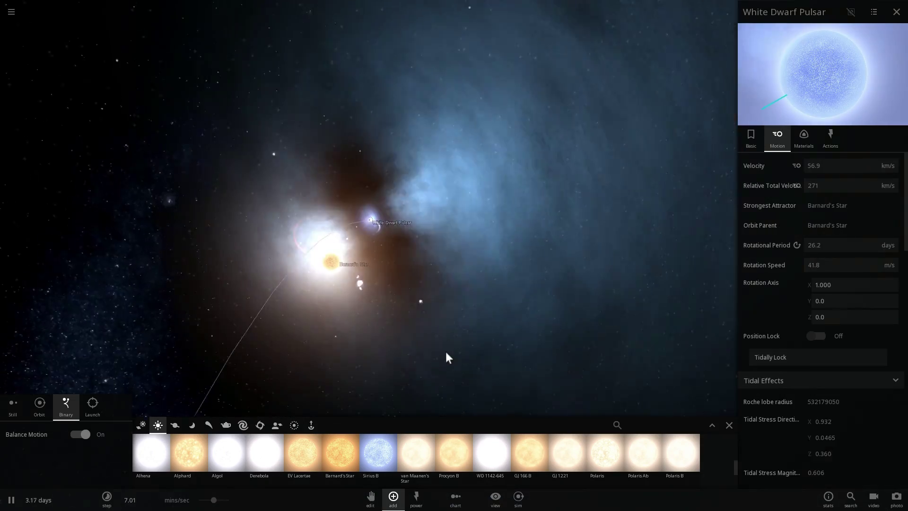
left_click_drag(447, 352, 375, 299)
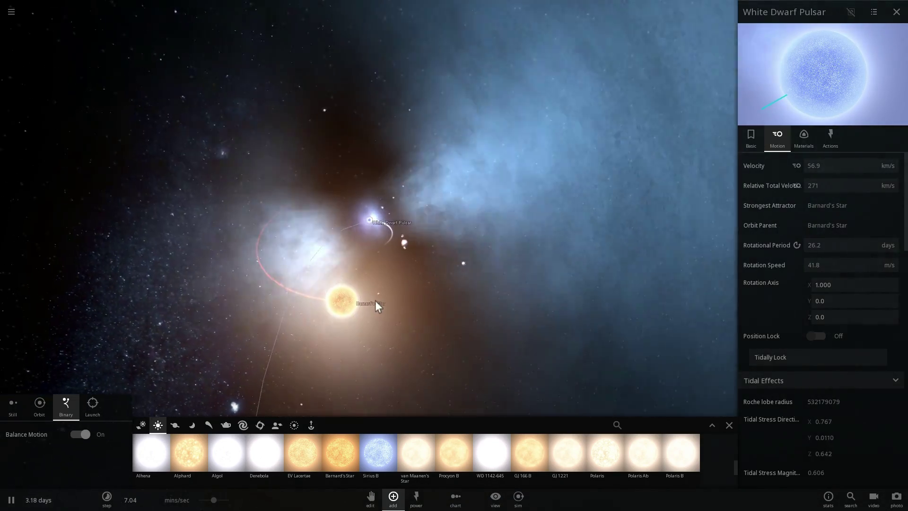
- Rename Barnard's Star as AR Scorpii
left_click(348, 302)
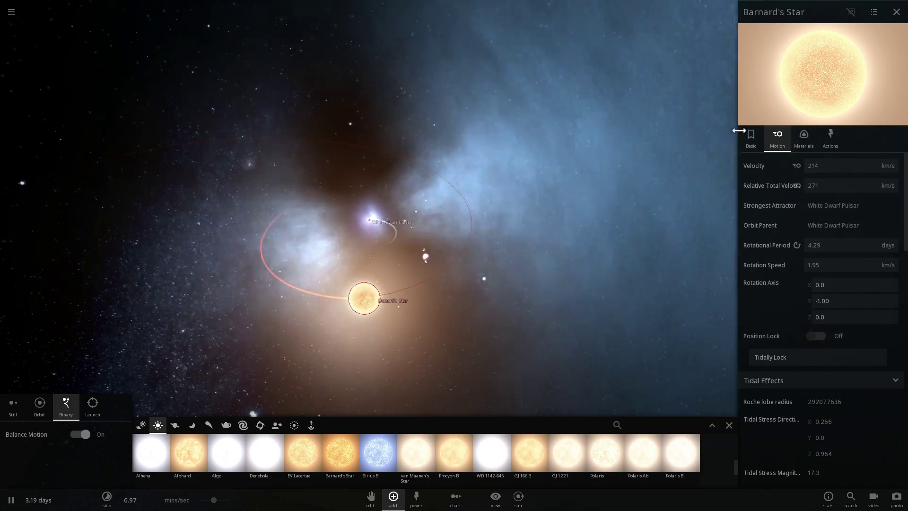
left_click(749, 138)
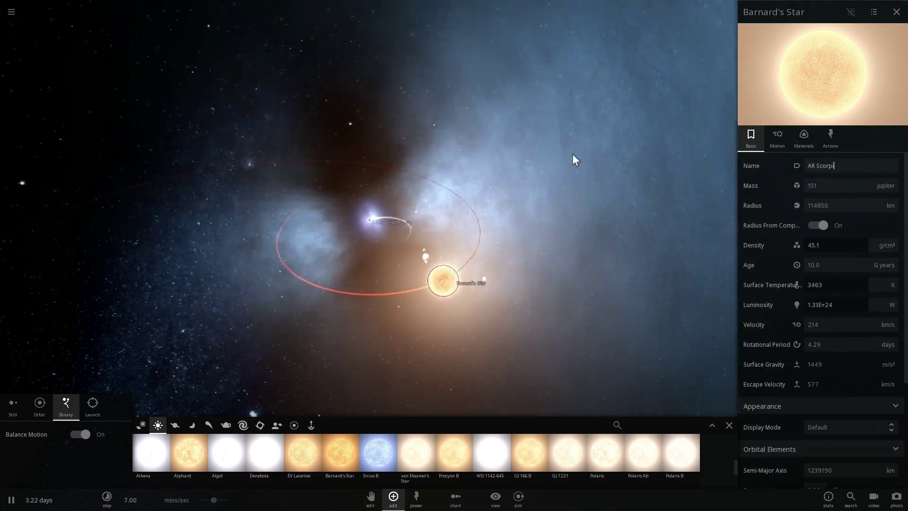
type("i")
key("Return")
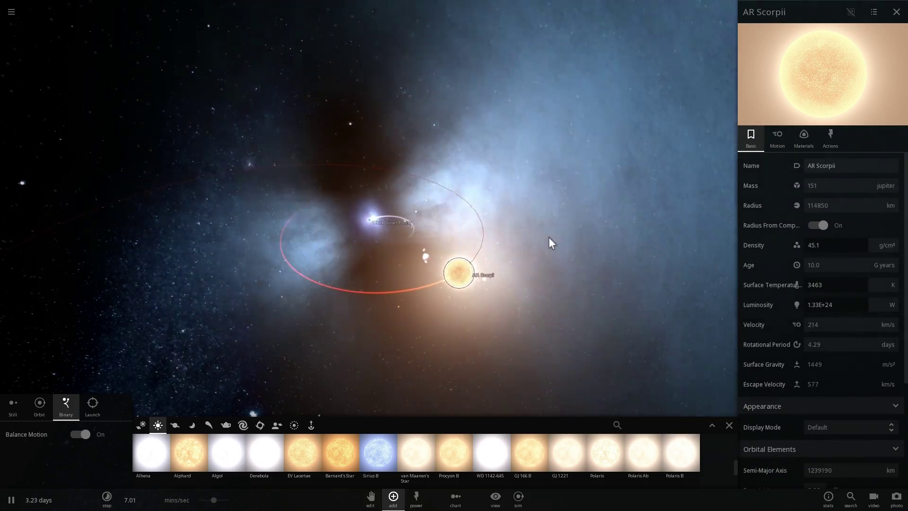
- Focus on AR Scorpii and view the White Dwarf Pulsar orbiting beside it
scroll(529, 243, "up", 3)
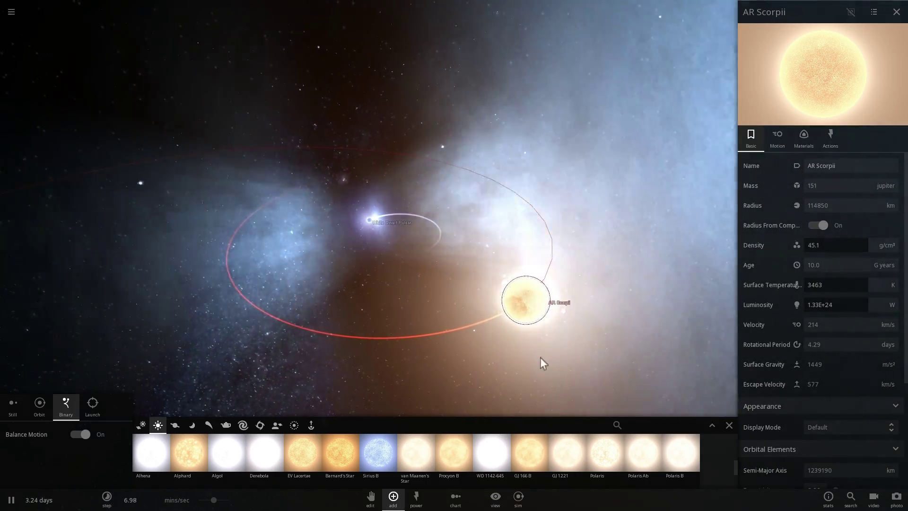
double_click(529, 304)
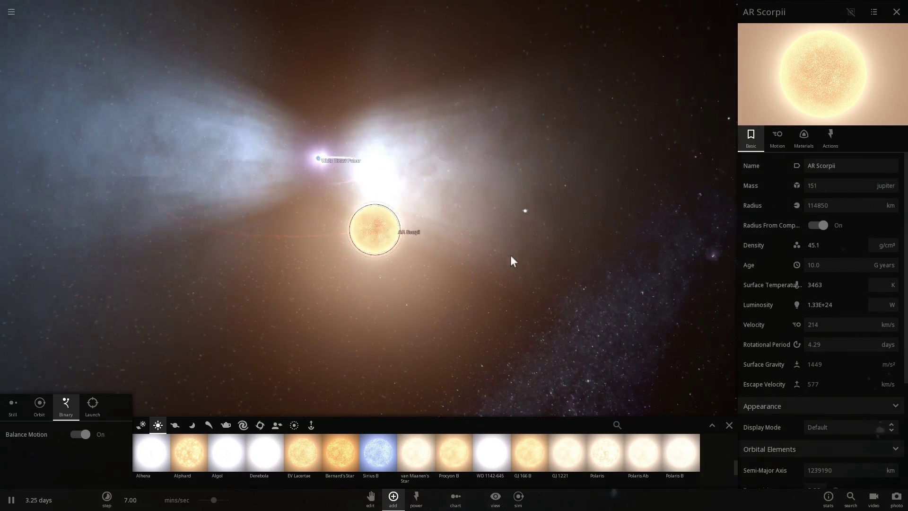
left_click_drag(511, 255, 421, 278)
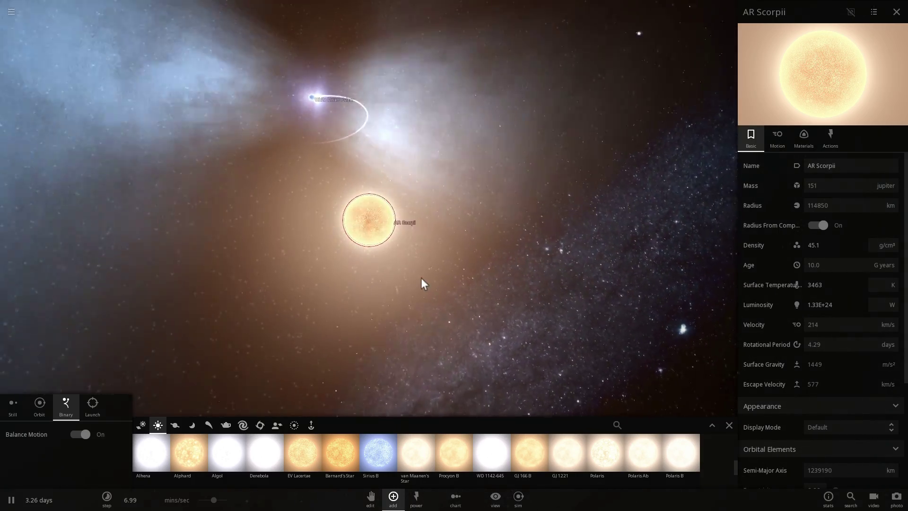
- Speed the simulation up to about 16 minutes per second and view the pair's orbits around AR Scorpii
scroll(420, 278, "down", 2)
left_click_drag(225, 498, 237, 486)
left_click_drag(389, 251, 347, 244)
scroll(401, 220, "down", 3)
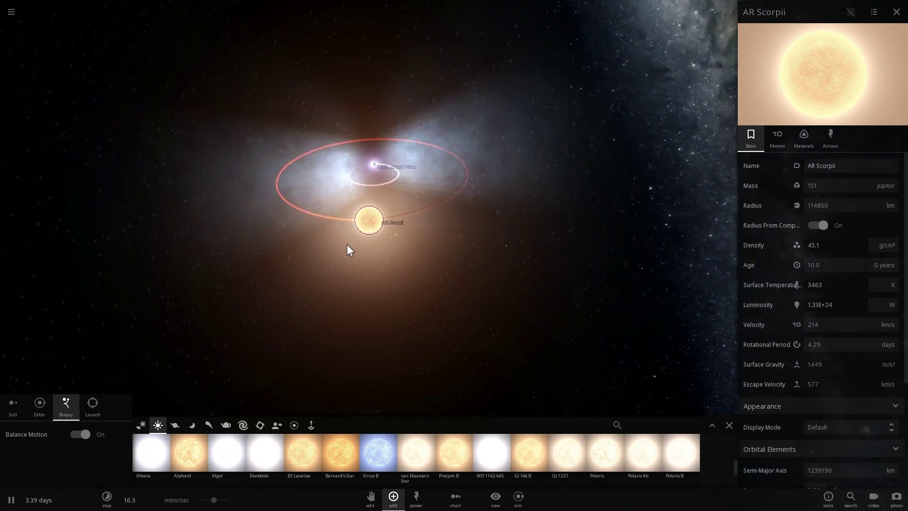
scroll(387, 220, "up", 3)
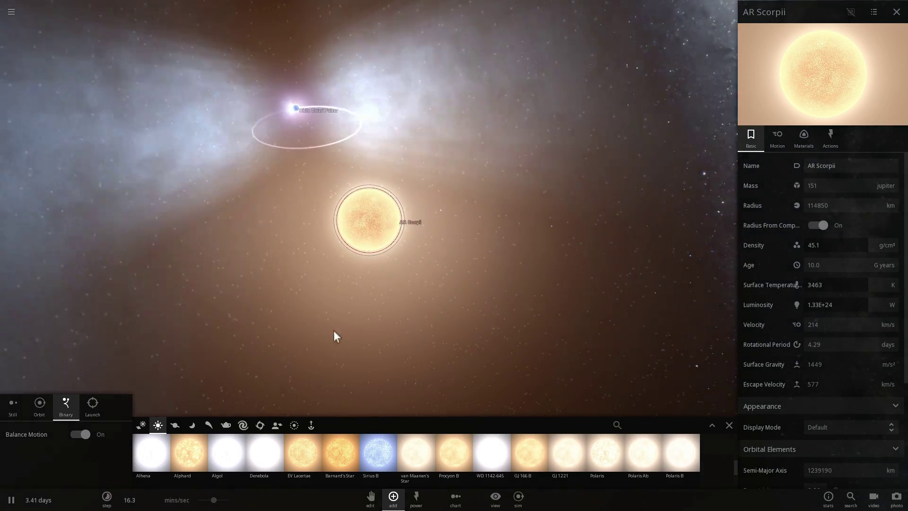
scroll(302, 361, "down", 1)
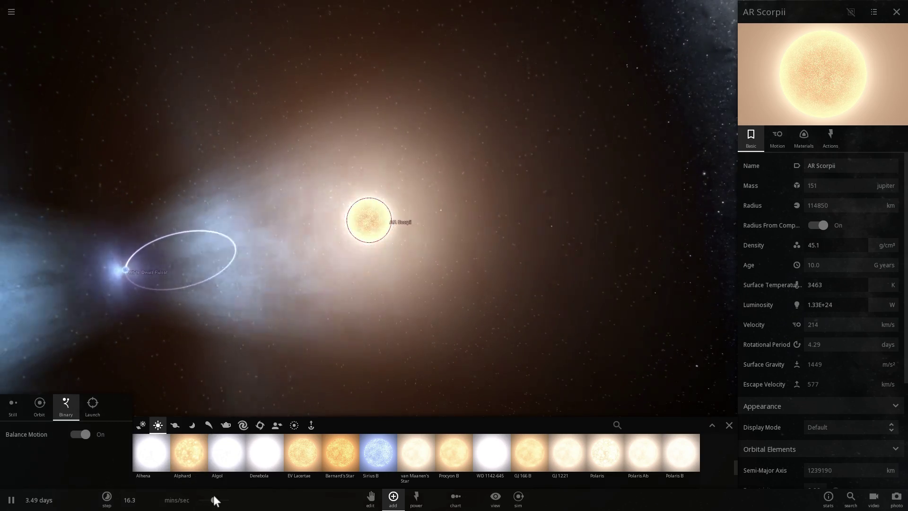
- Speed the simulation up to about 27 minutes per second and focus on the White Dwarf Pulsar with AR Scorpii selected
left_click_drag(214, 500, 225, 488)
mouse_move(227, 479)
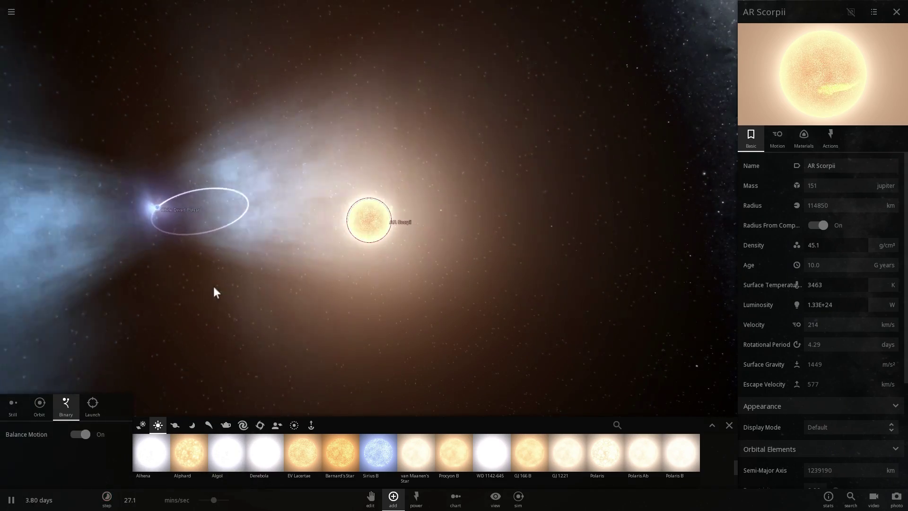
double_click(131, 233)
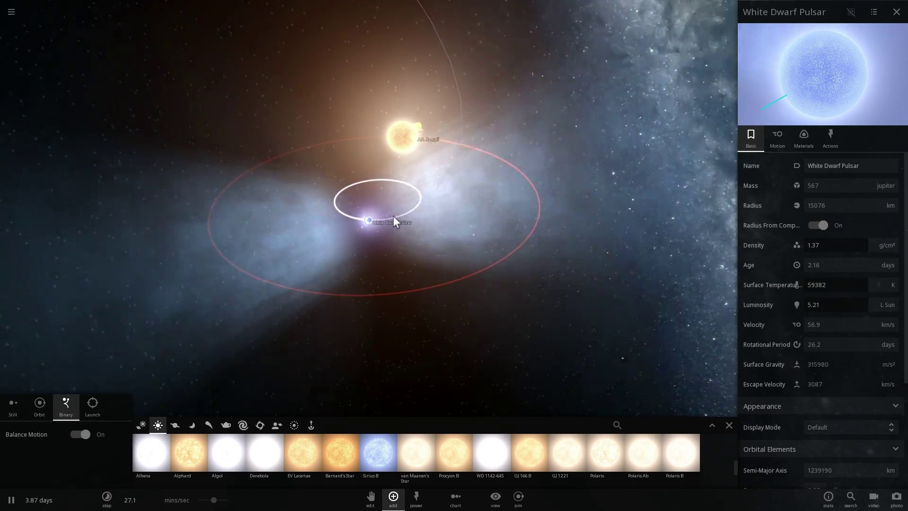
left_click(303, 135)
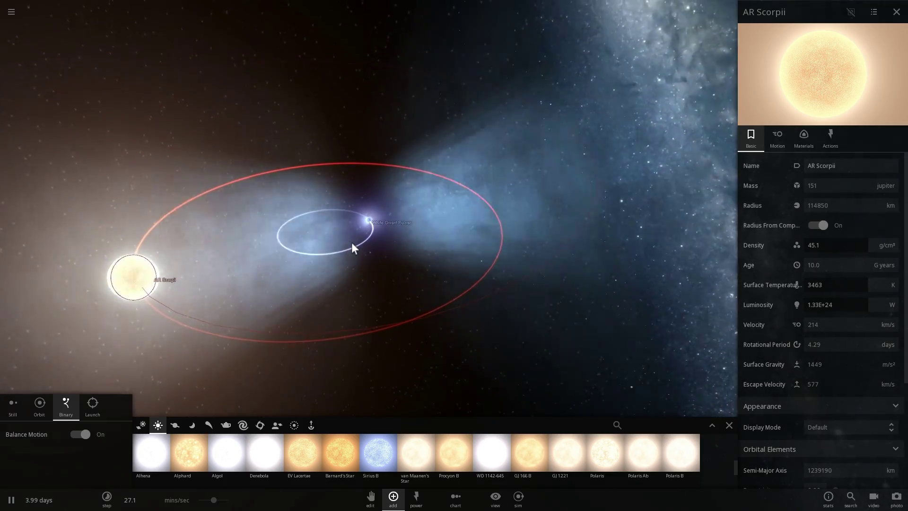
scroll(350, 242, "down", 5)
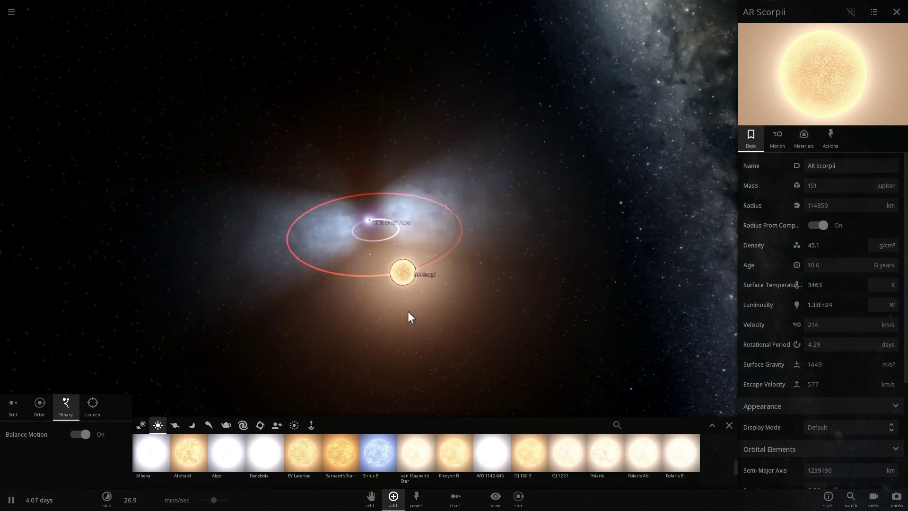
scroll(416, 226, "up", 5)
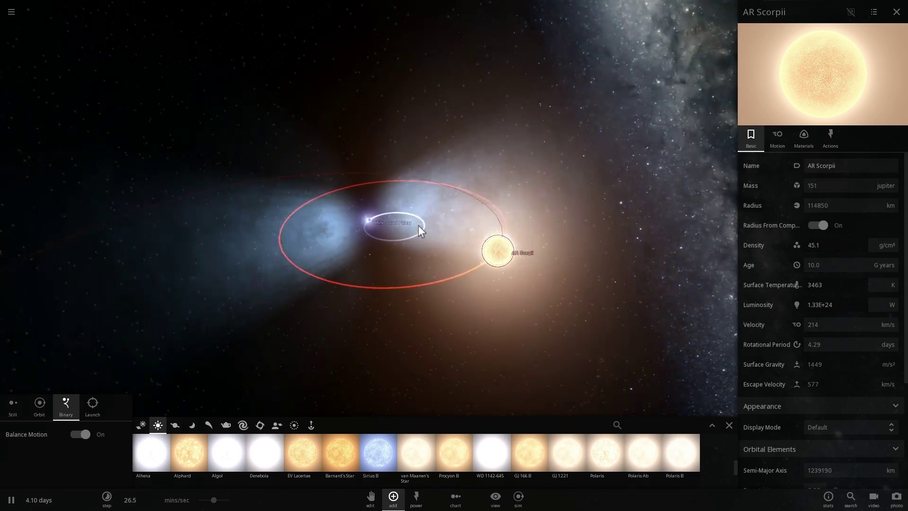
- Examine the pulsar's beams sweeping past AR Scorpii from tilted and edge-on viewing angles
left_click(366, 220)
left_click(616, 222)
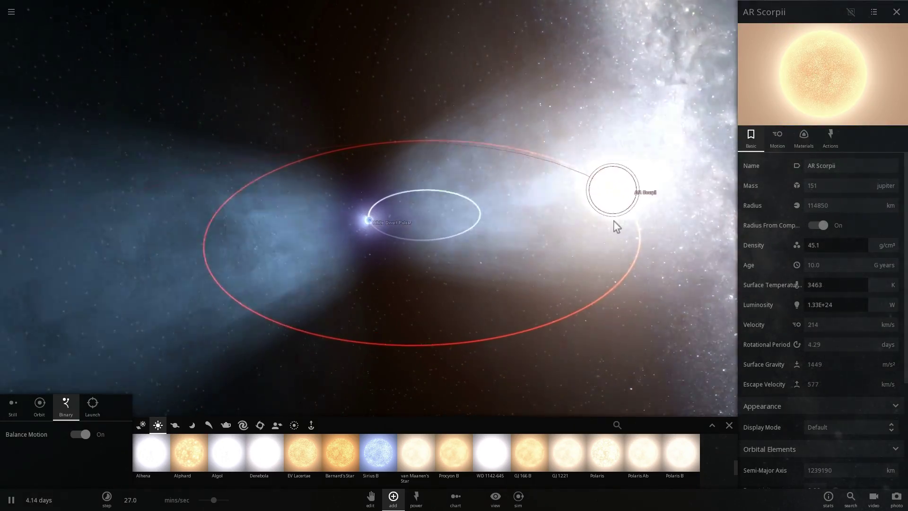
left_click_drag(600, 195, 601, 247)
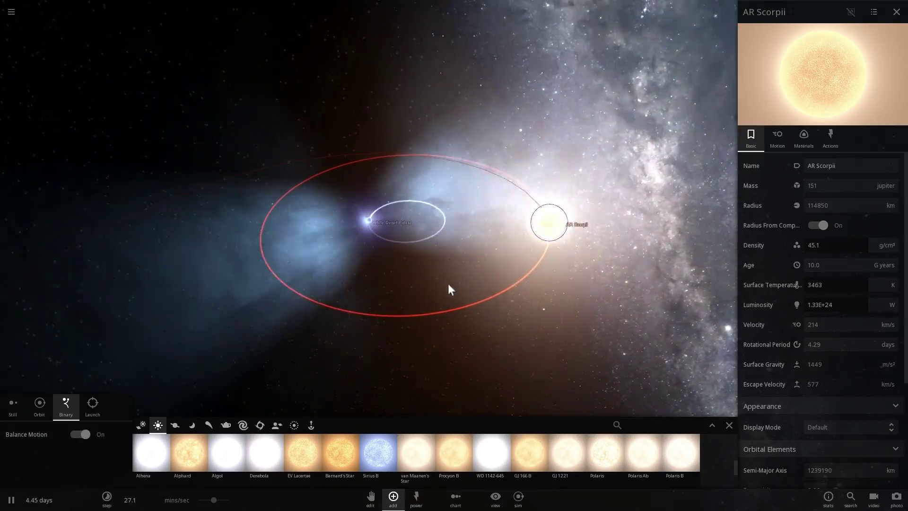
left_click_drag(447, 288, 589, 234)
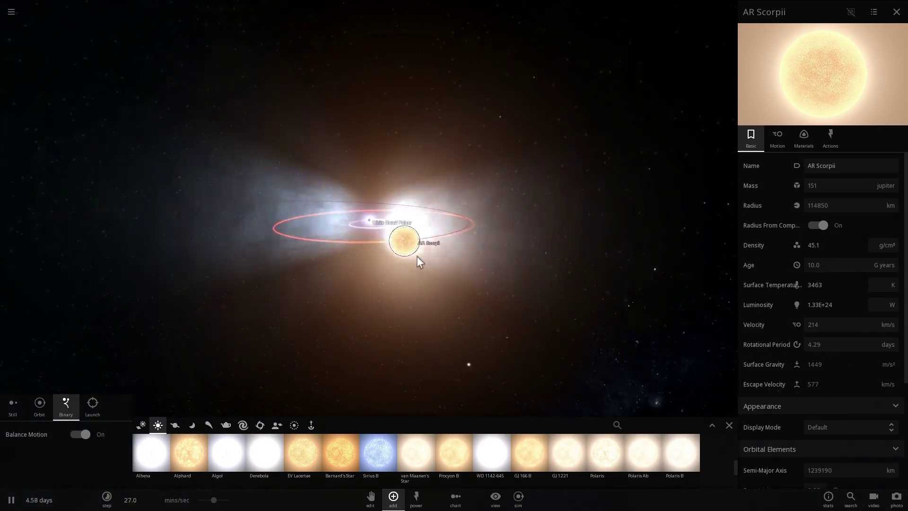
left_click_drag(419, 260, 672, 254)
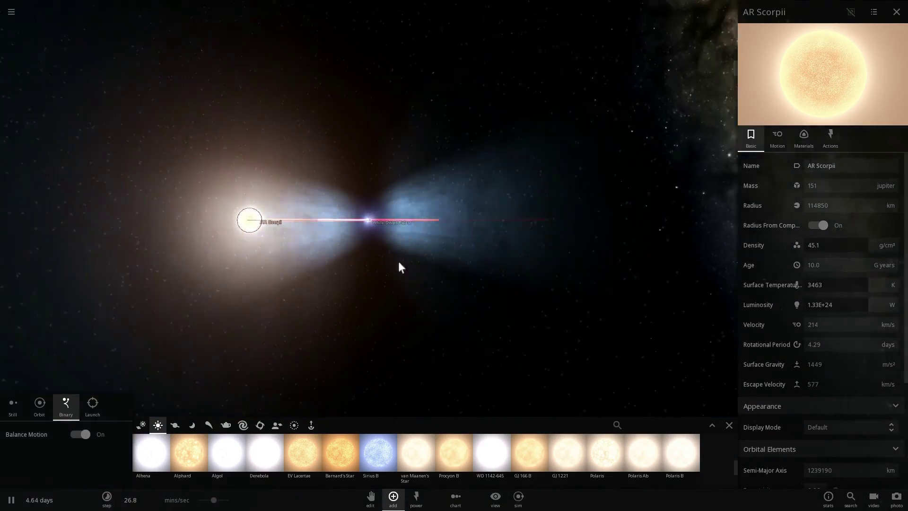
left_click_drag(365, 262, 492, 262)
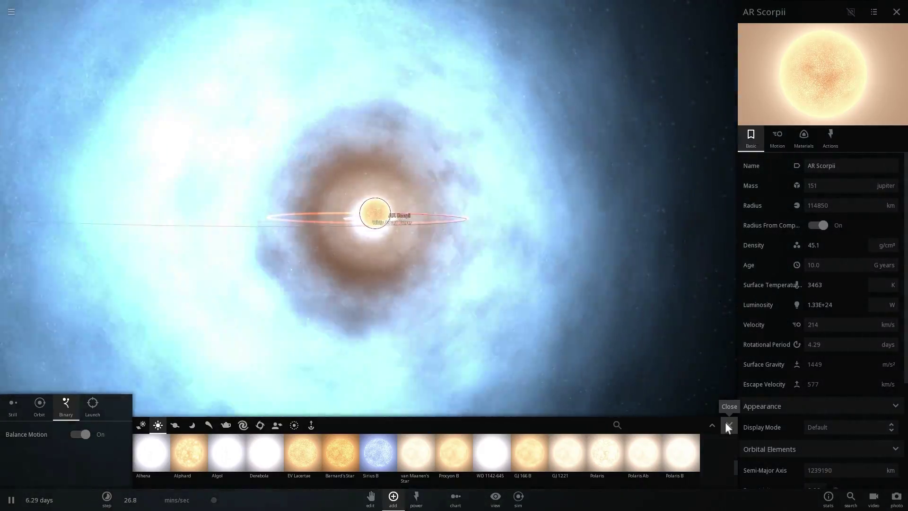
- Close the object library and compare the properties of the White Dwarf Pulsar and AR Scorpii
left_click(725, 422)
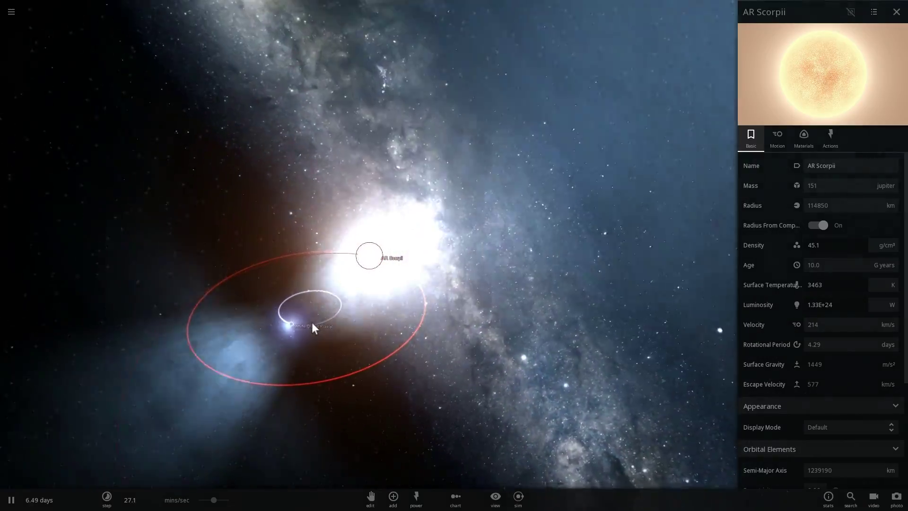
left_click(308, 324)
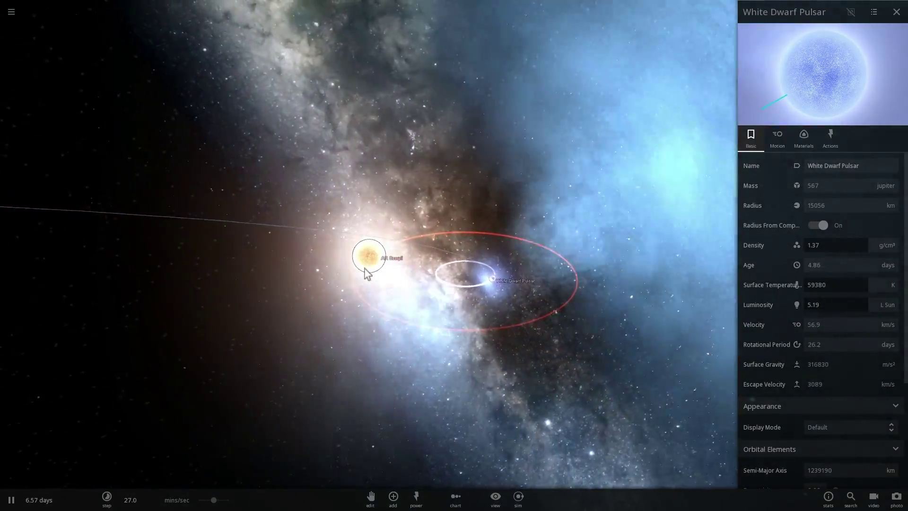
left_click(364, 268)
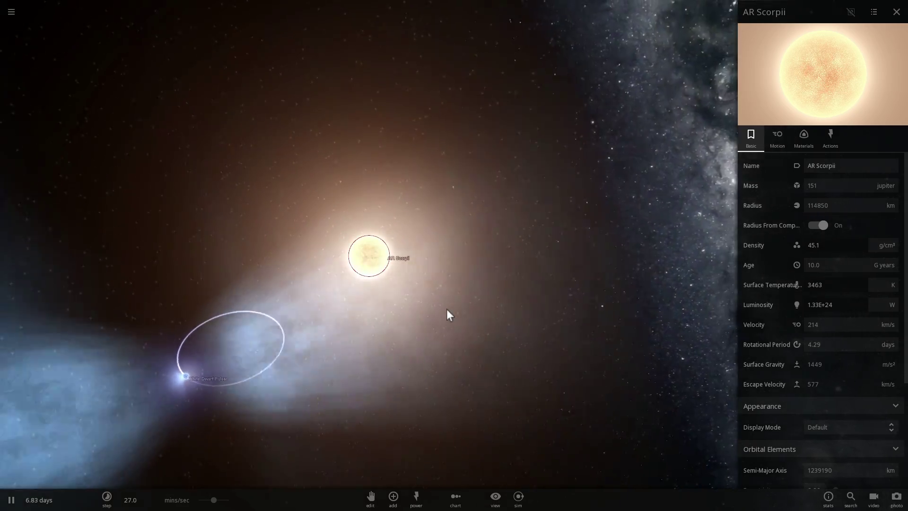
scroll(456, 285, "down", 3)
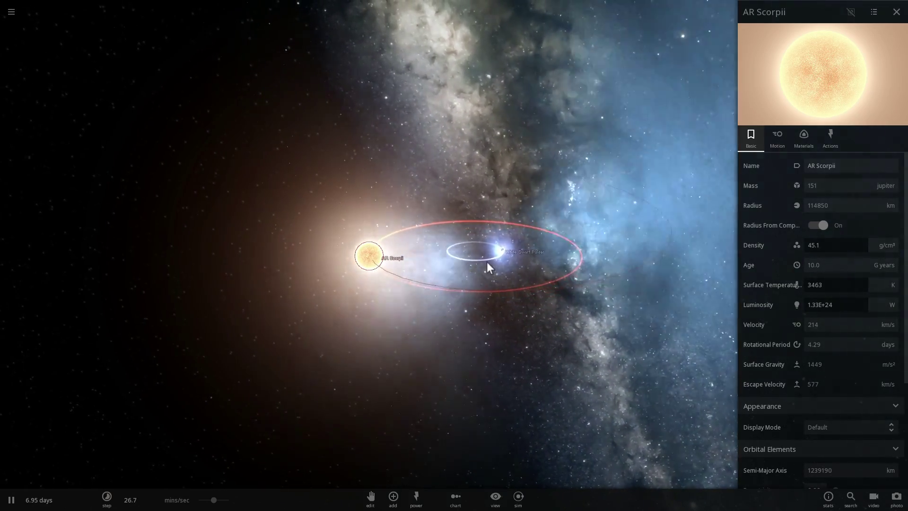
left_click_drag(486, 265, 314, 203)
left_click(301, 194)
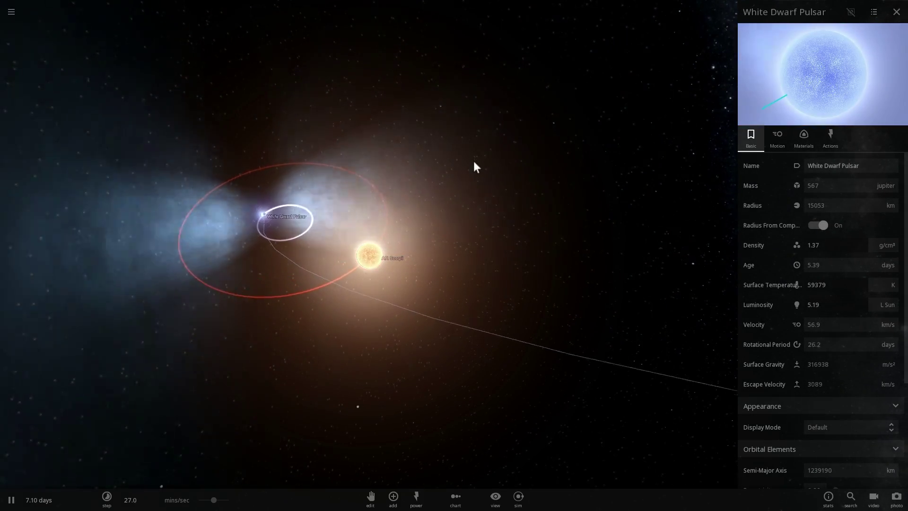
- Focus on the White Dwarf Pulsar and examine its beams and the binary orbits from close up and far away
left_click_drag(475, 172, 403, 256)
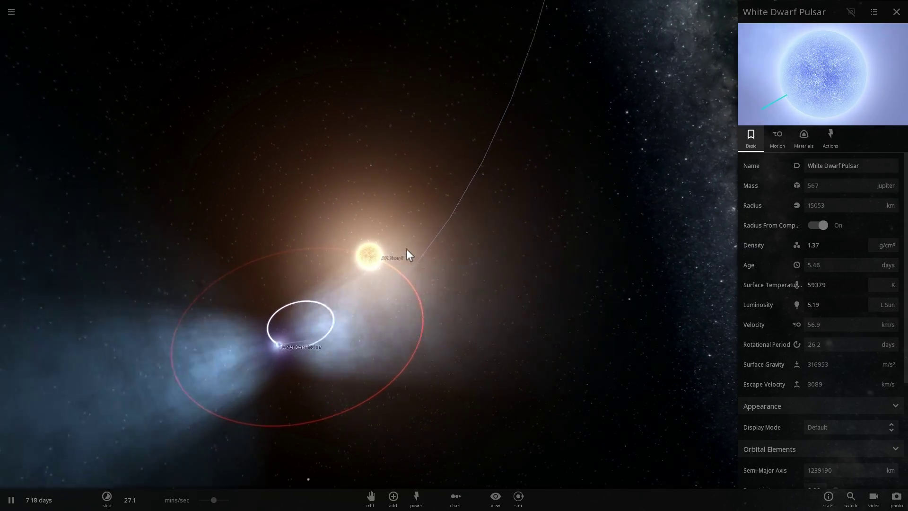
left_click_drag(435, 325, 444, 265)
scroll(431, 268, "up", 3)
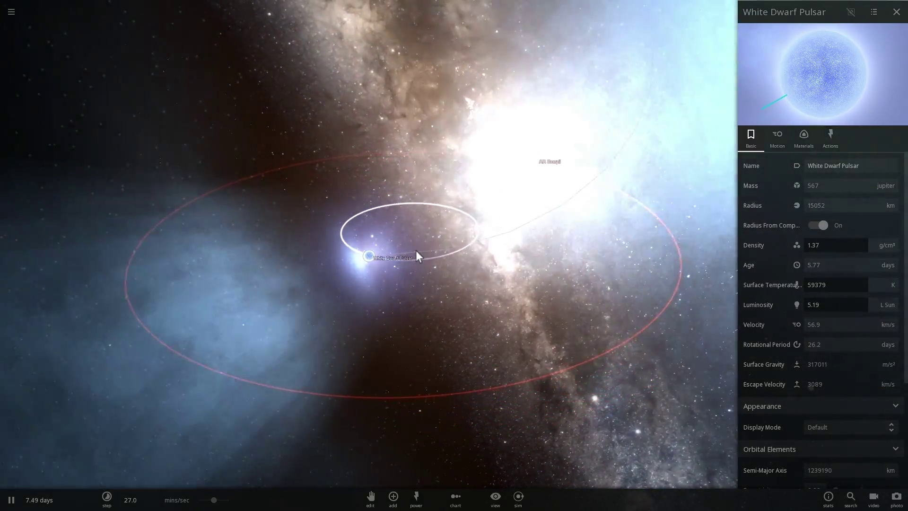
scroll(415, 251, "up", 4)
scroll(415, 250, "down", 3)
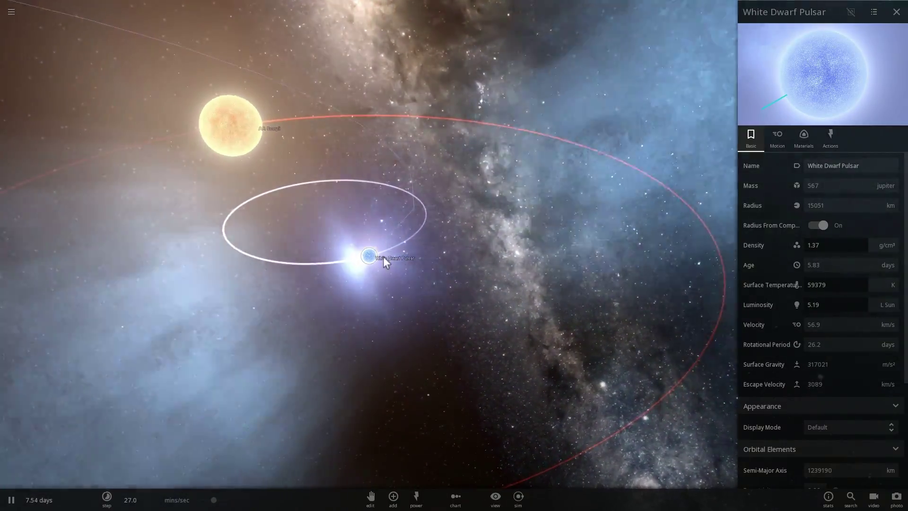
left_click_drag(384, 257, 366, 332)
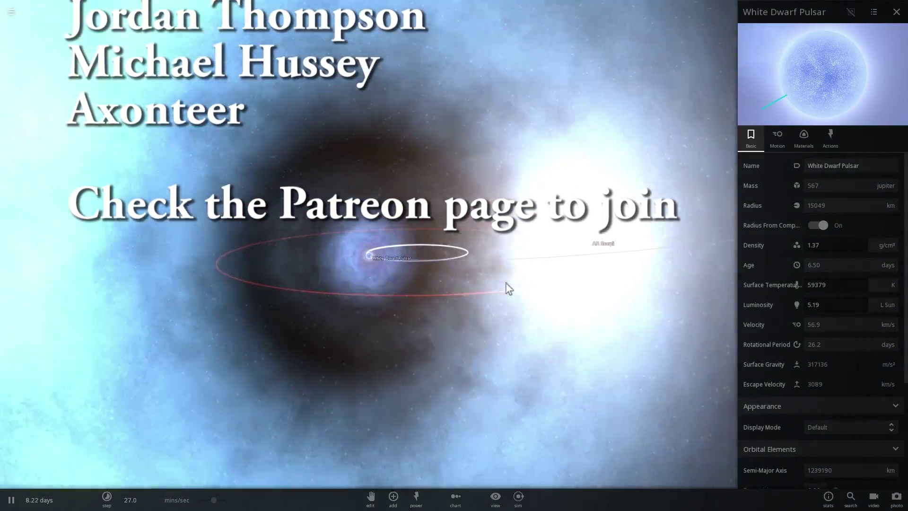
scroll(606, 313, "down", 5)
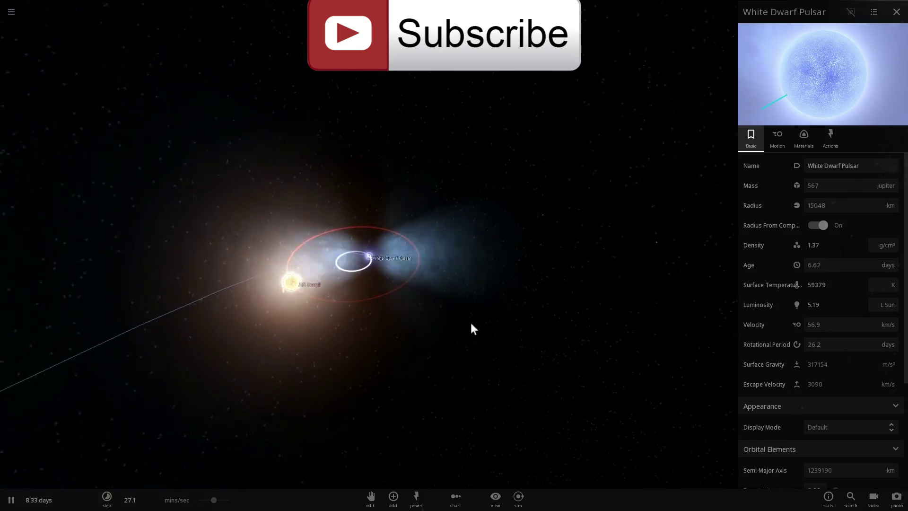
scroll(470, 323, "up", 5)
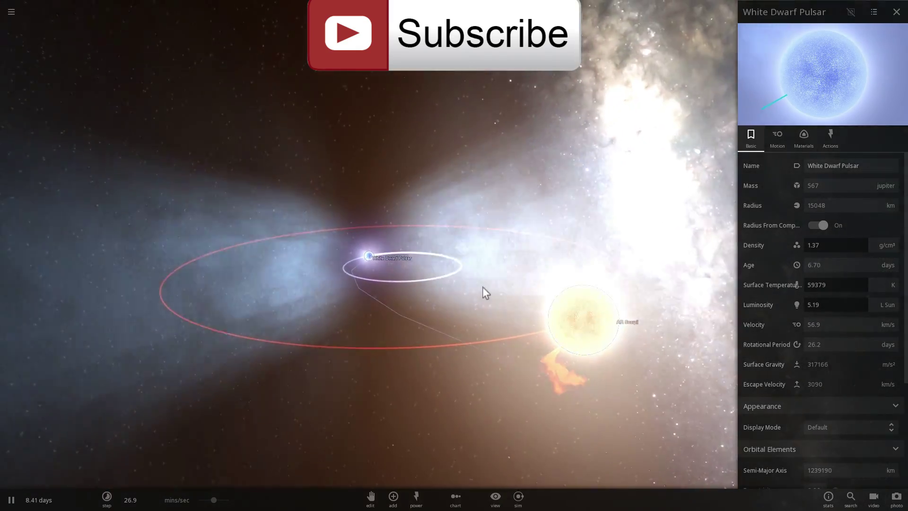
- Add the planet Earth in binary mode around the White Dwarf Pulsar and AR Scorpii pair
left_click(393, 496)
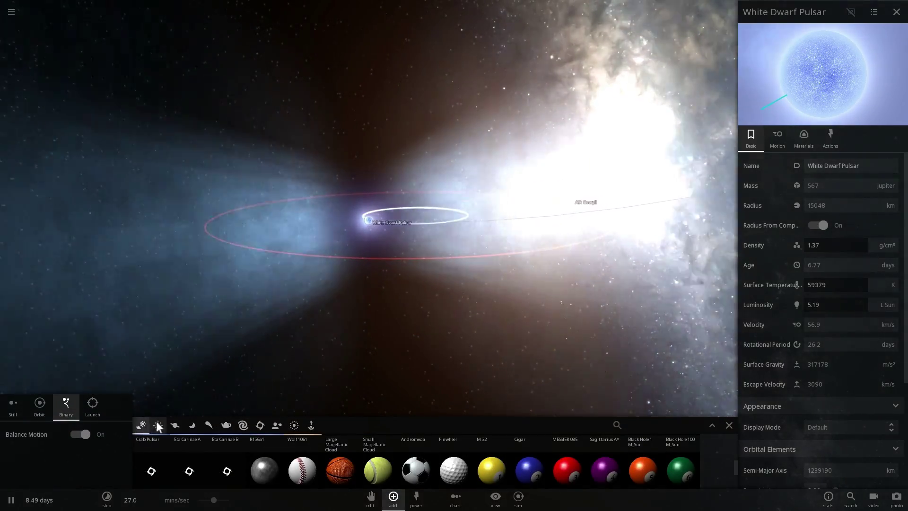
left_click(179, 423)
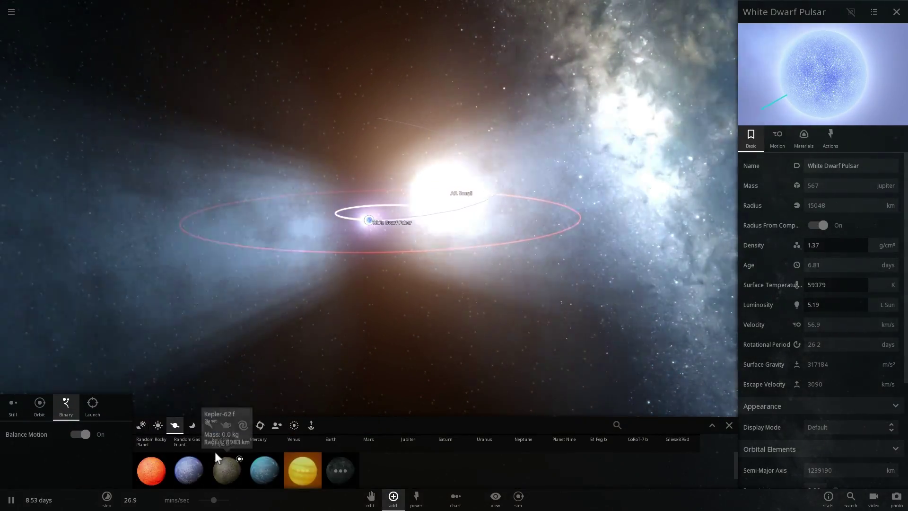
left_click(327, 463)
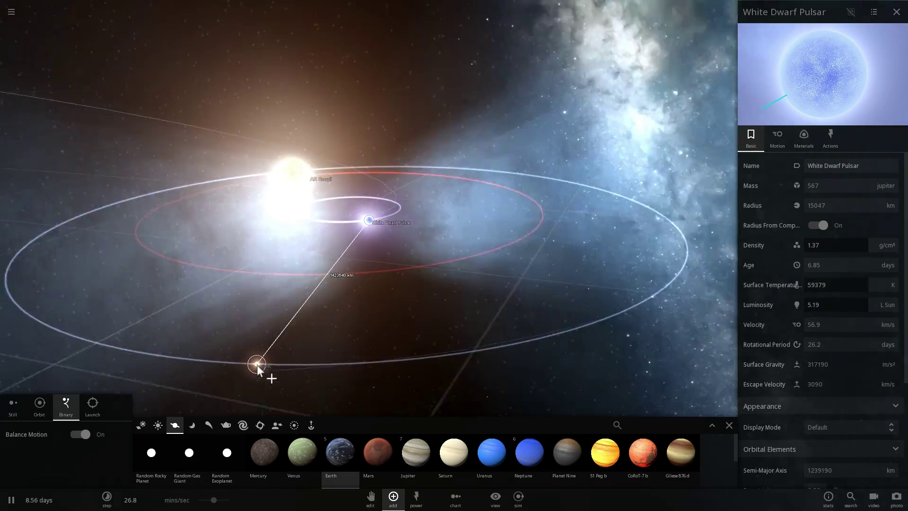
left_click(331, 286)
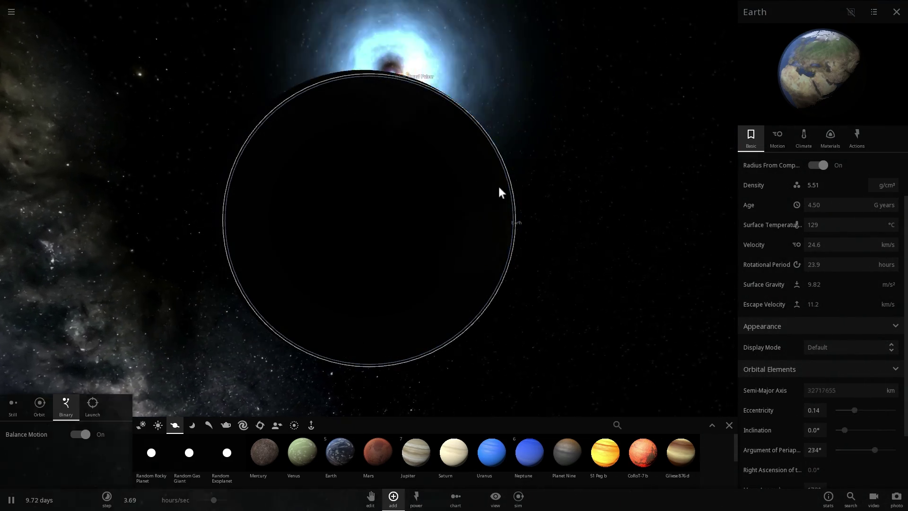
- Examine Earth's surface and climate values from several angles and distances as it moves around the binary pair
left_click_drag(499, 186, 389, 177)
scroll(385, 177, "down", 3)
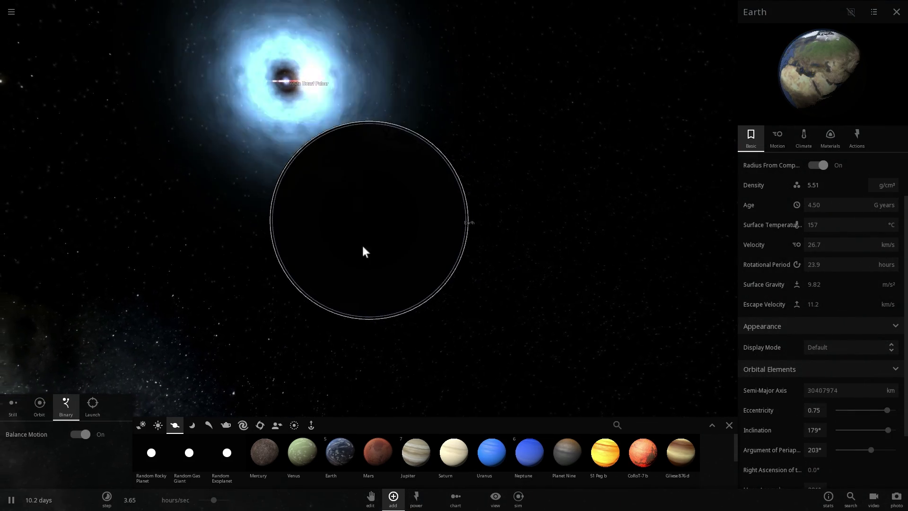
scroll(386, 234, "up", 3)
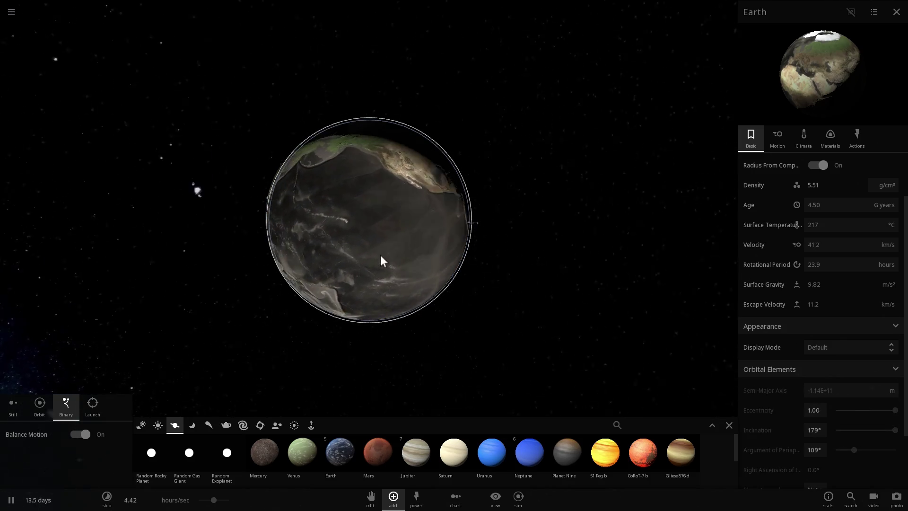
left_click_drag(520, 247, 676, 197)
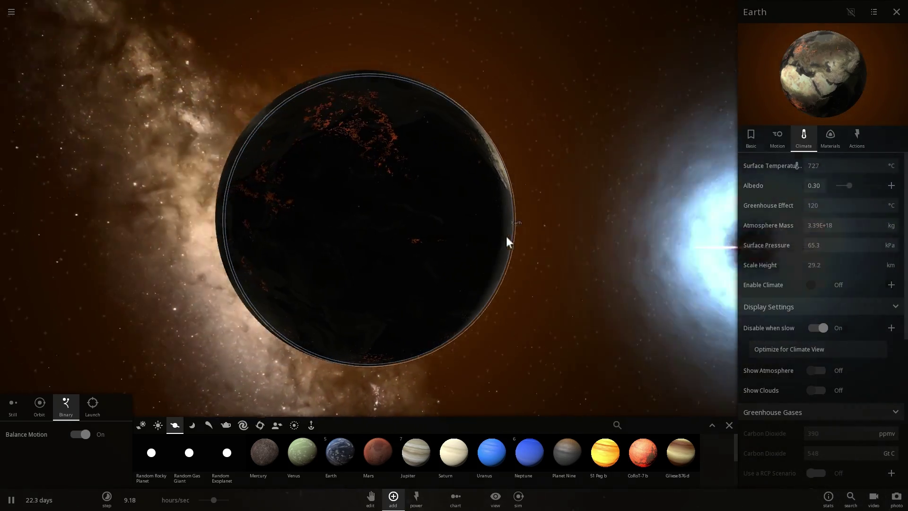
scroll(498, 255, "down", 3)
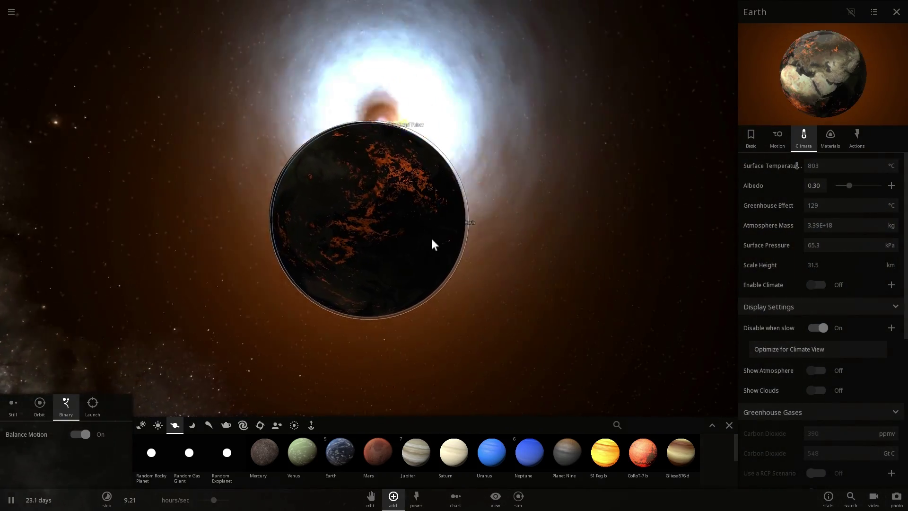
scroll(410, 234, "down", 3)
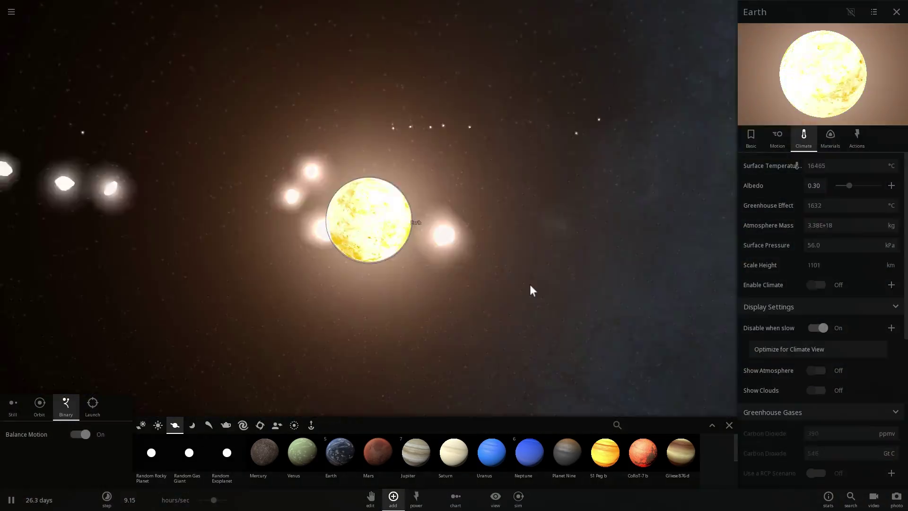
scroll(530, 284, "down", 5)
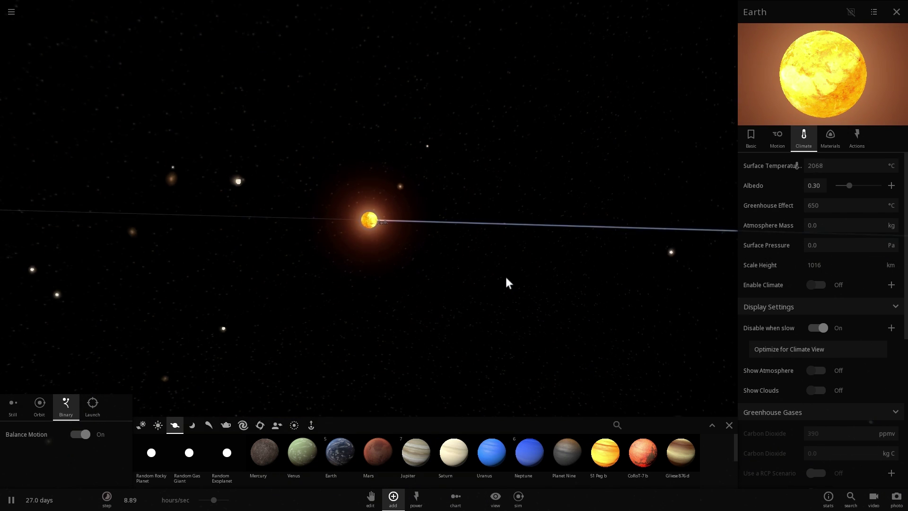